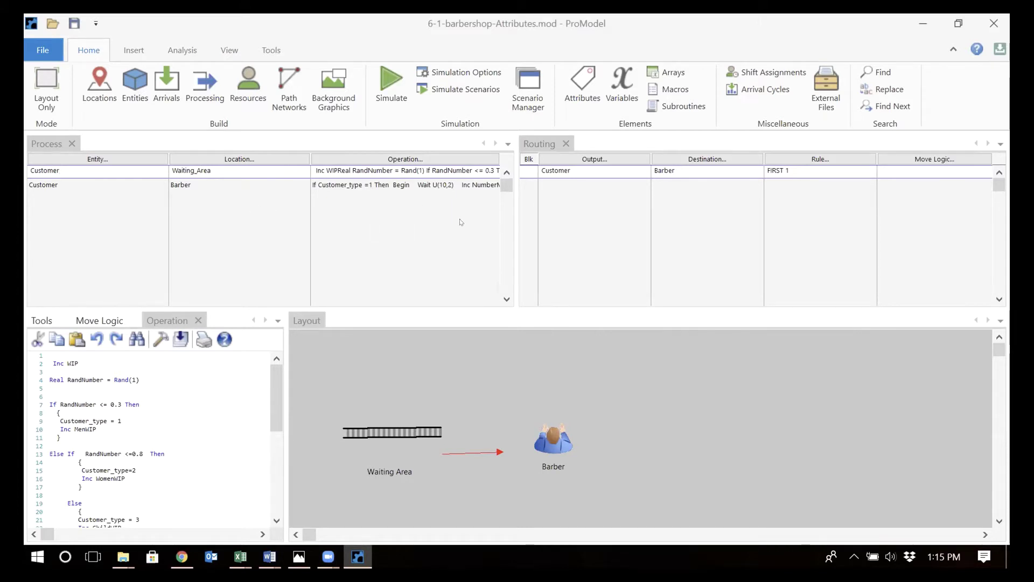
# Step: Examine the operation logic of the Waiting_Area and Barber processes
pyautogui.click(445, 183)
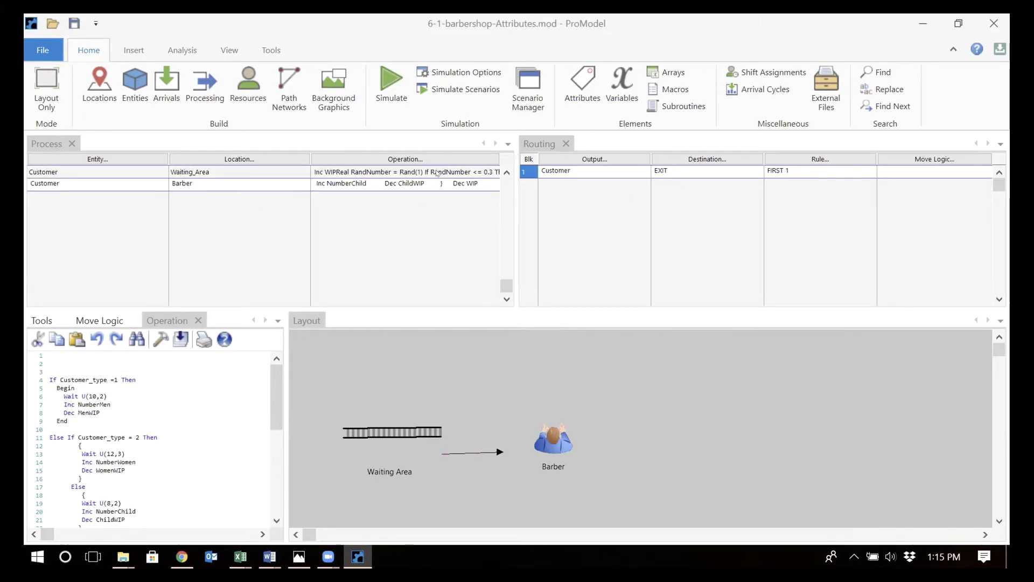
pyautogui.click(432, 171)
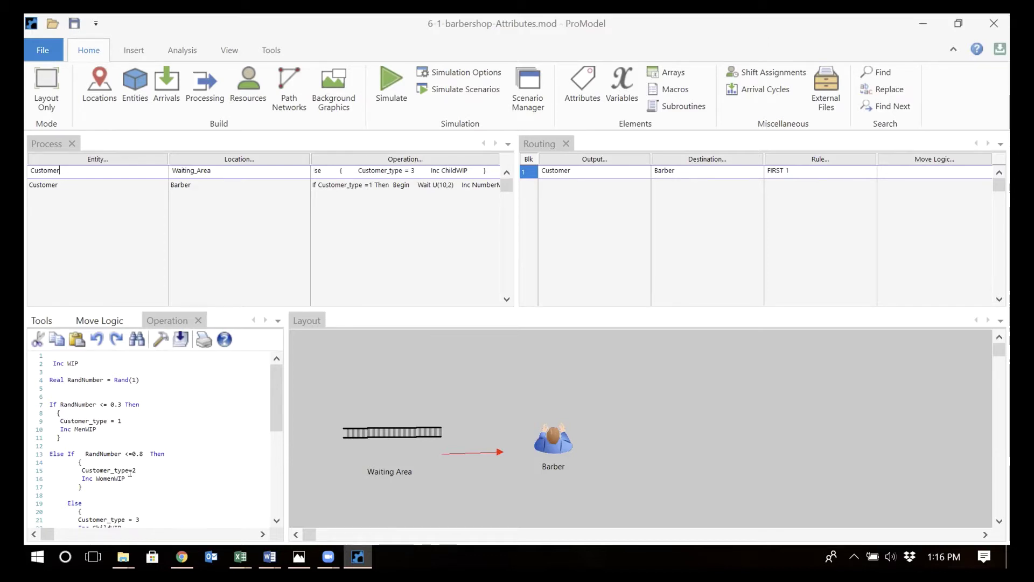
pyautogui.click(355, 185)
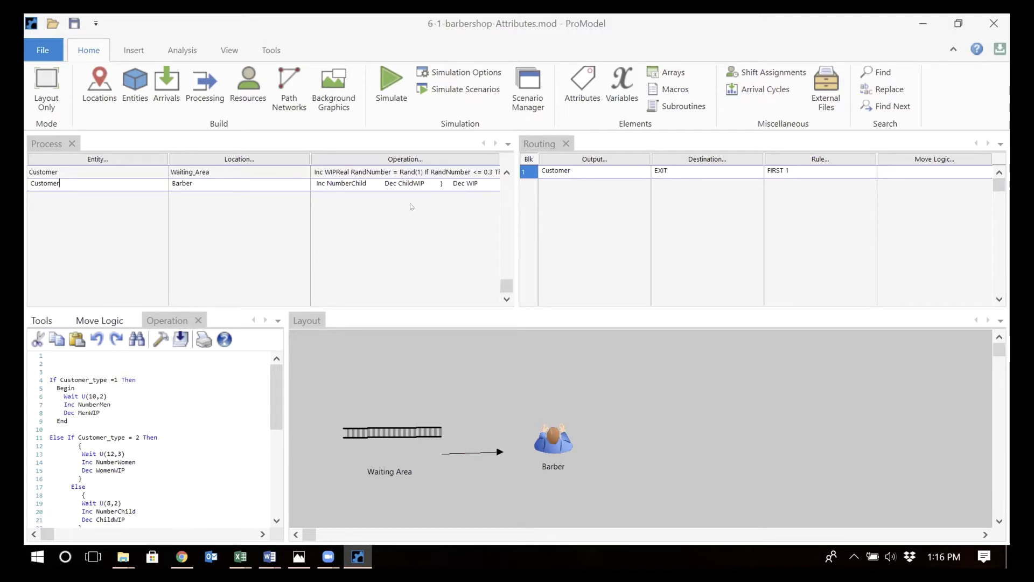
pyautogui.click(412, 183)
pyautogui.click(389, 168)
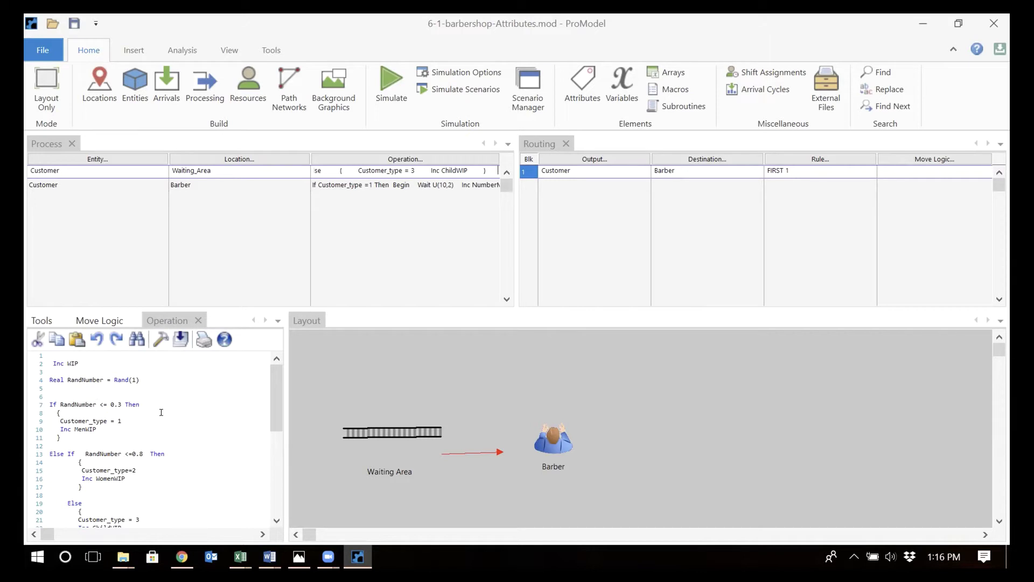
# Step: Save a copy of the model in the Week 6 folder as 6-1-barbershop-Attributes-Alternative Method.mod
pyautogui.click(42, 50)
pyautogui.click(74, 213)
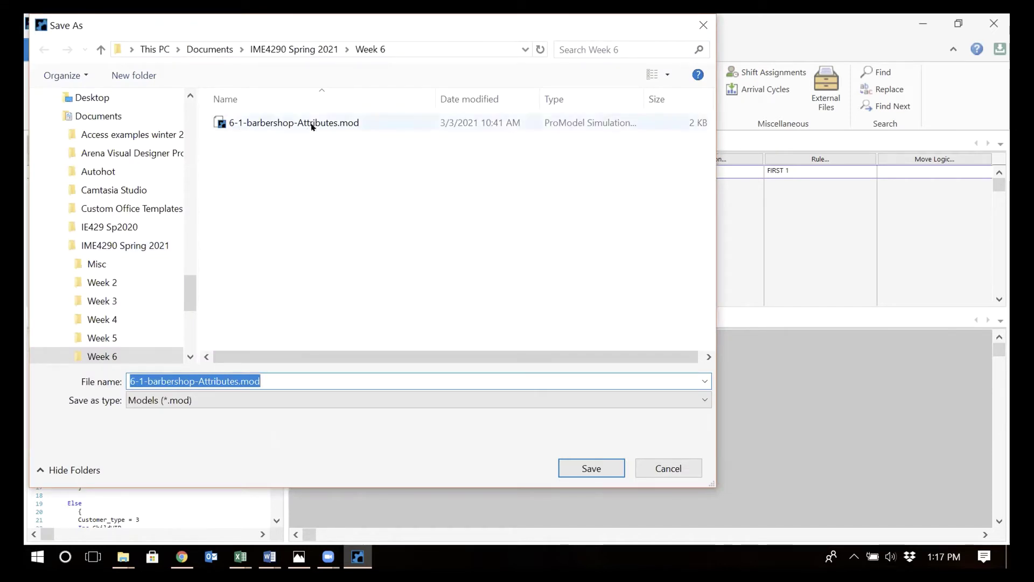
pyautogui.click(334, 124)
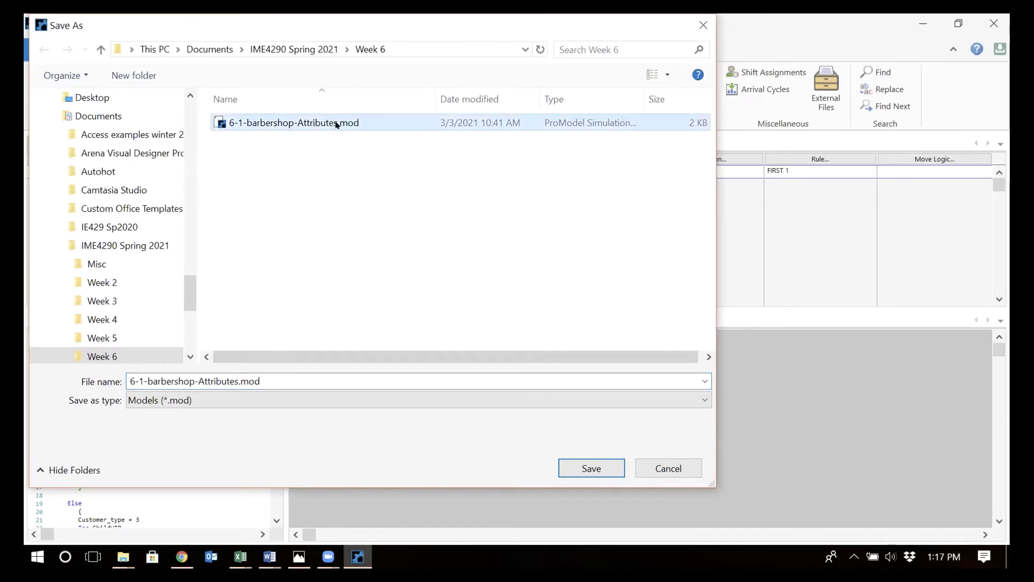
pyautogui.click(335, 123)
pyautogui.click(332, 120)
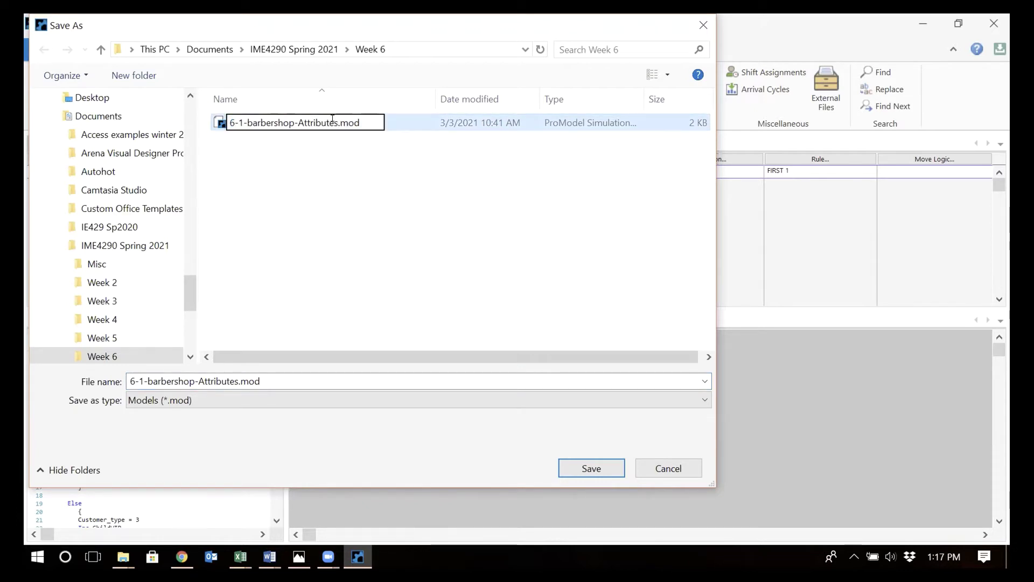
pyautogui.click(234, 377)
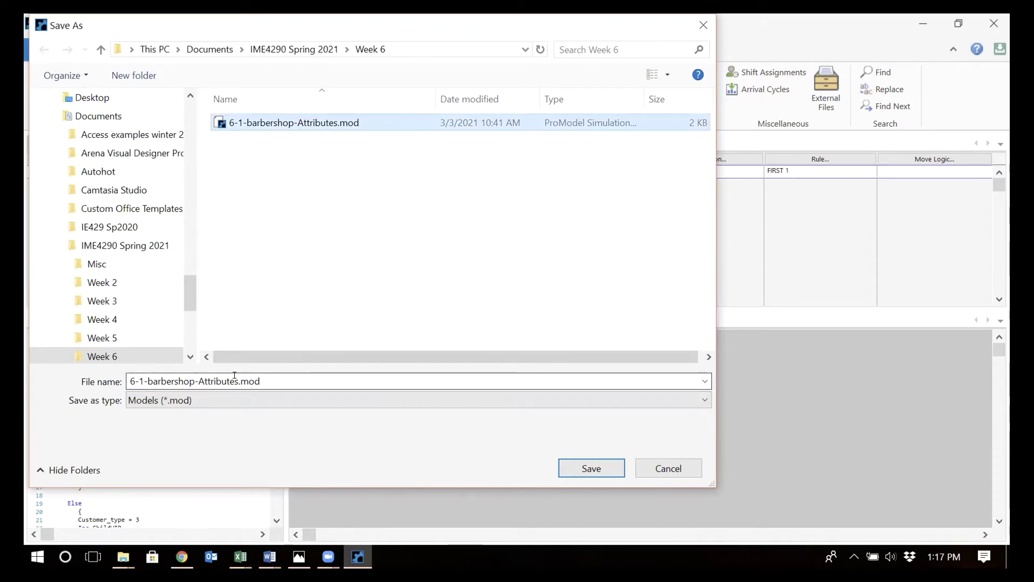
pyautogui.click(234, 377)
pyautogui.click(237, 381)
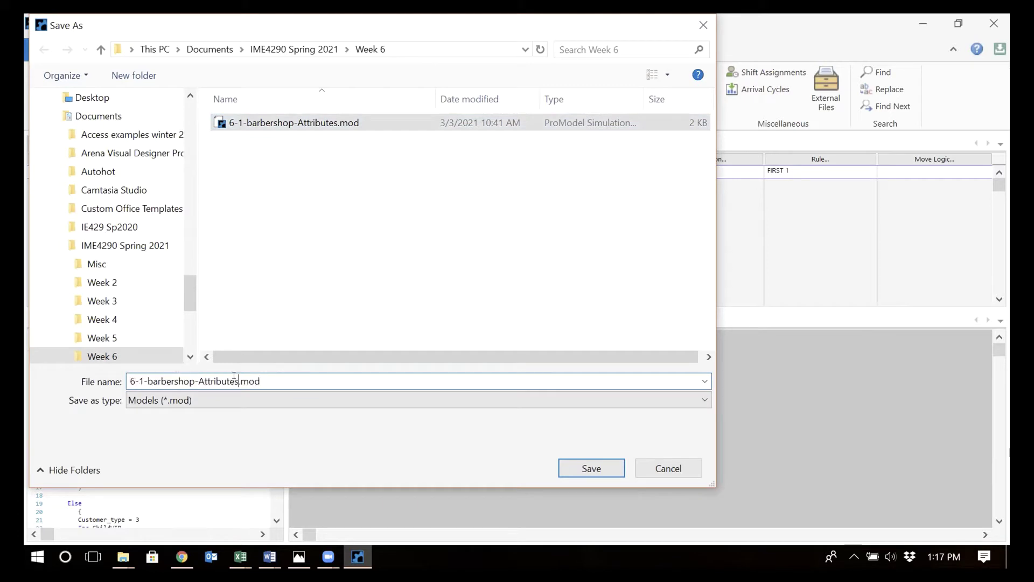
pyautogui.write('-')
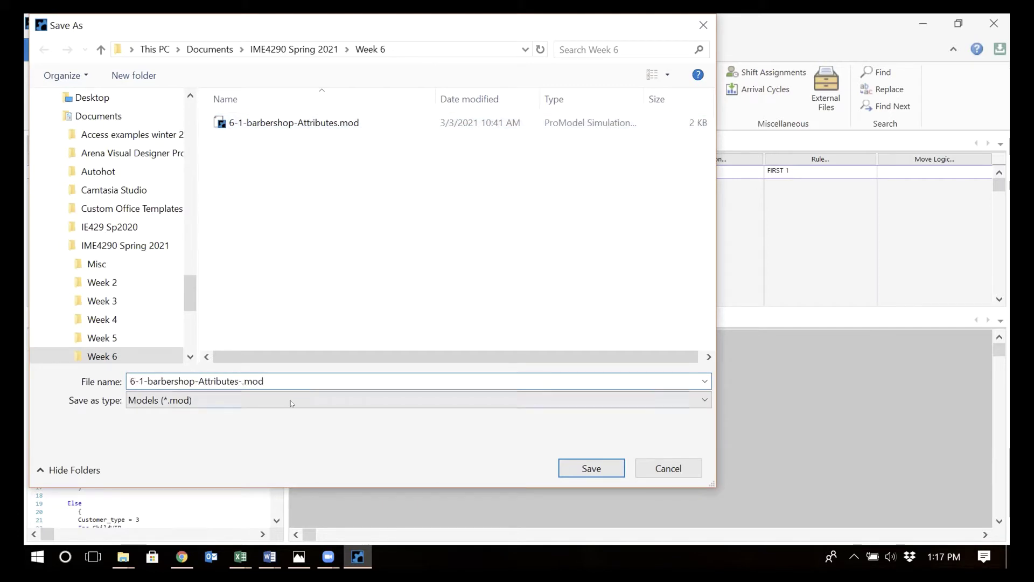
pyautogui.write('Alte')
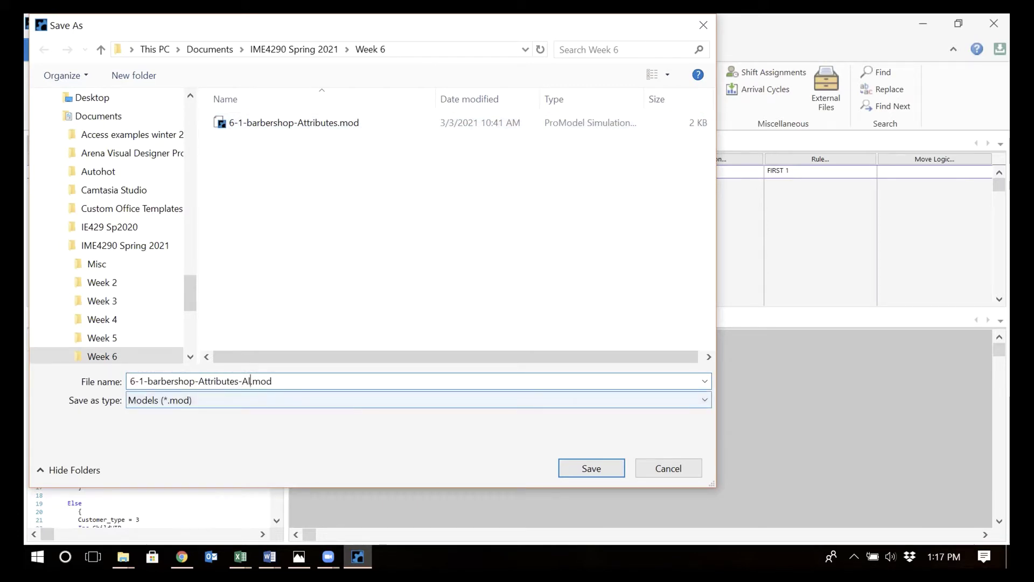
pyautogui.write('rnative Method')
pyautogui.press('Return')
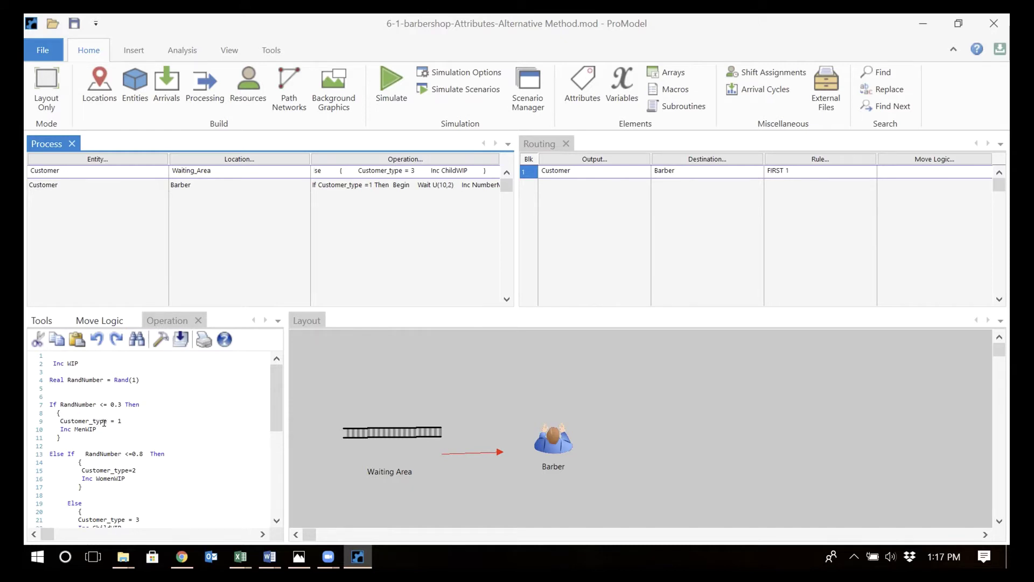
# Step: Delete all of the Waiting_Area operation logic below Inc WIP, from the RandNumber declaration onward
pyautogui.click(45, 373)
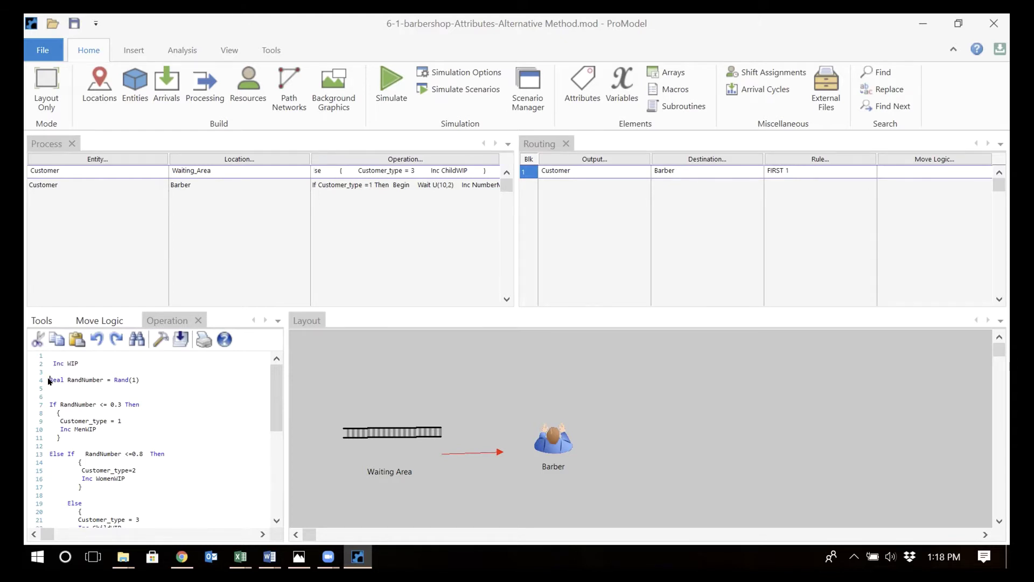
pyautogui.moveTo(48, 380); pyautogui.dragTo(51, 522)
pyautogui.press('Delete')
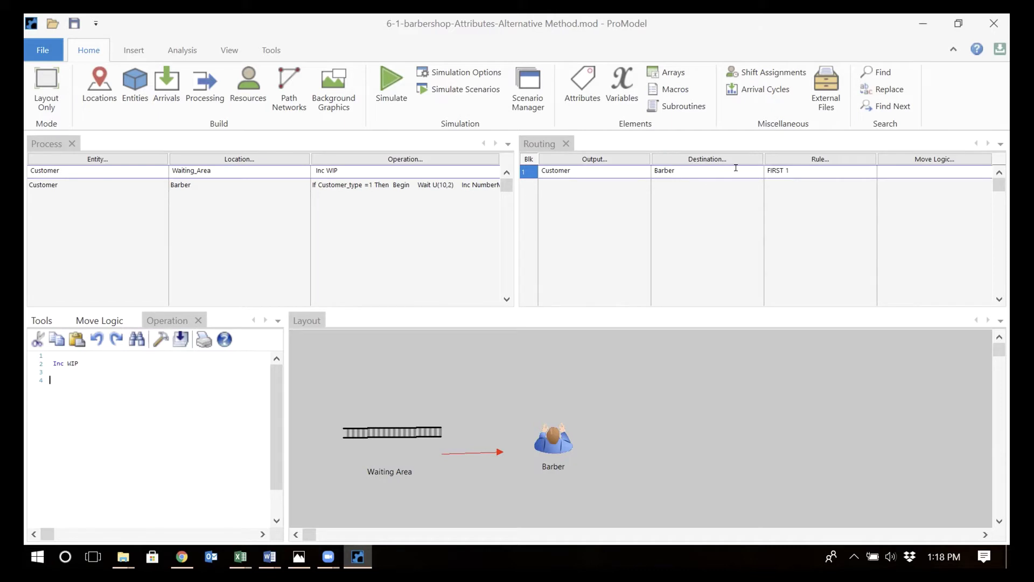
# Step: Change the Waiting_Area customer's routing rule to Barber to a probability of 0.3
pyautogui.click(833, 159)
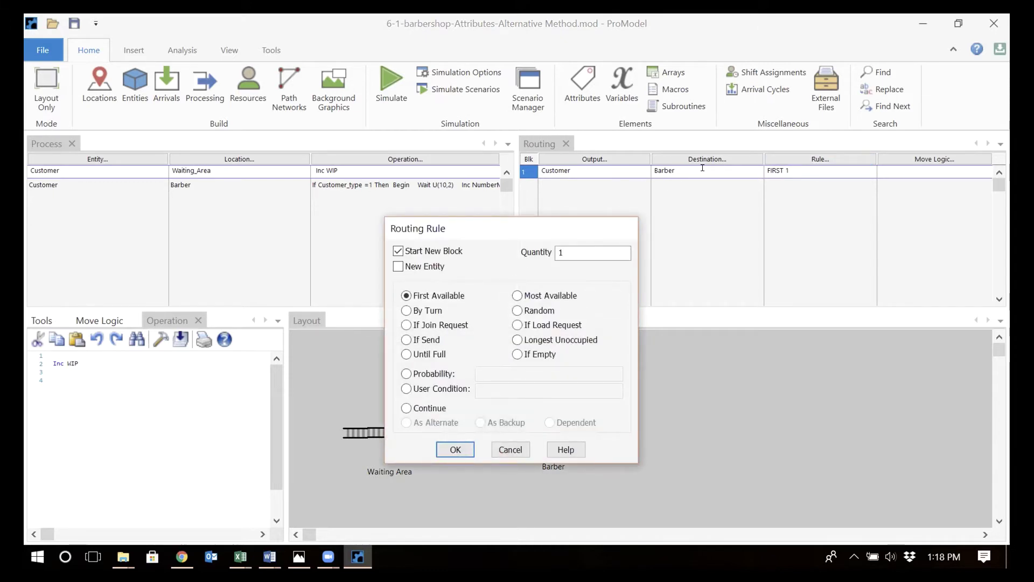
pyautogui.click(431, 373)
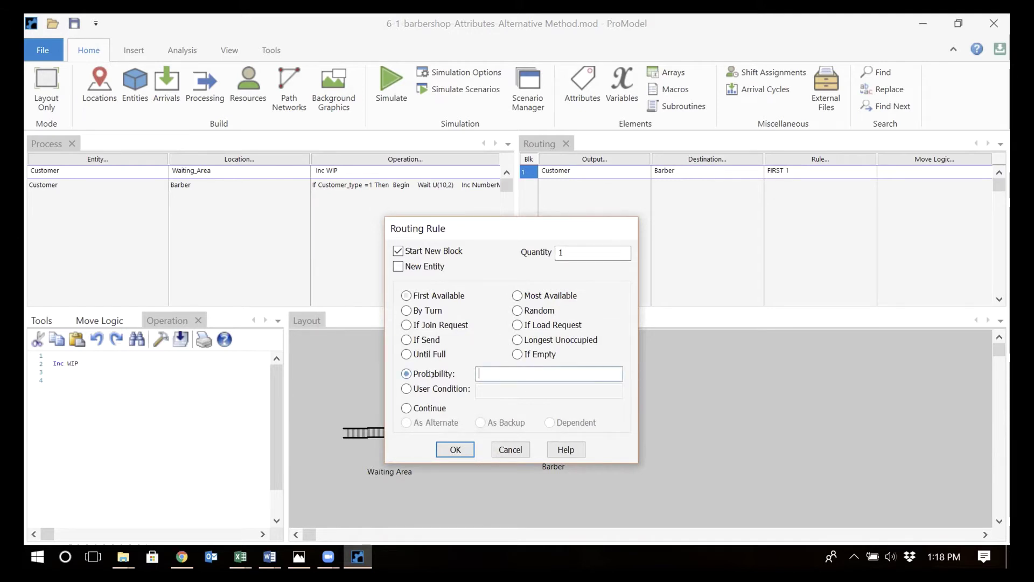
pyautogui.write('0.3')
pyautogui.click(455, 451)
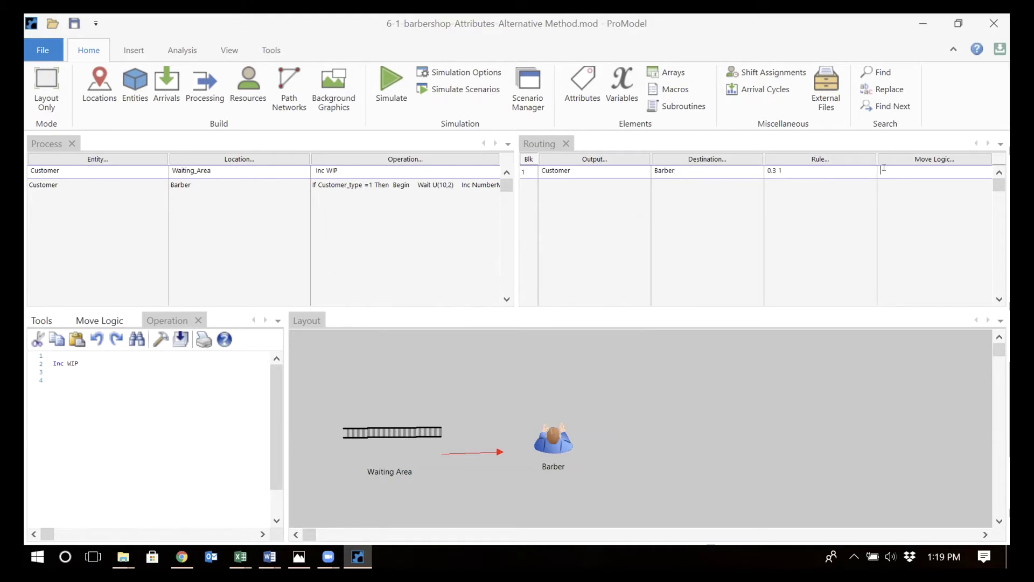
# Step: Enter Customer_type=1 as the move logic of the 0.3 probability routing
pyautogui.click(942, 169)
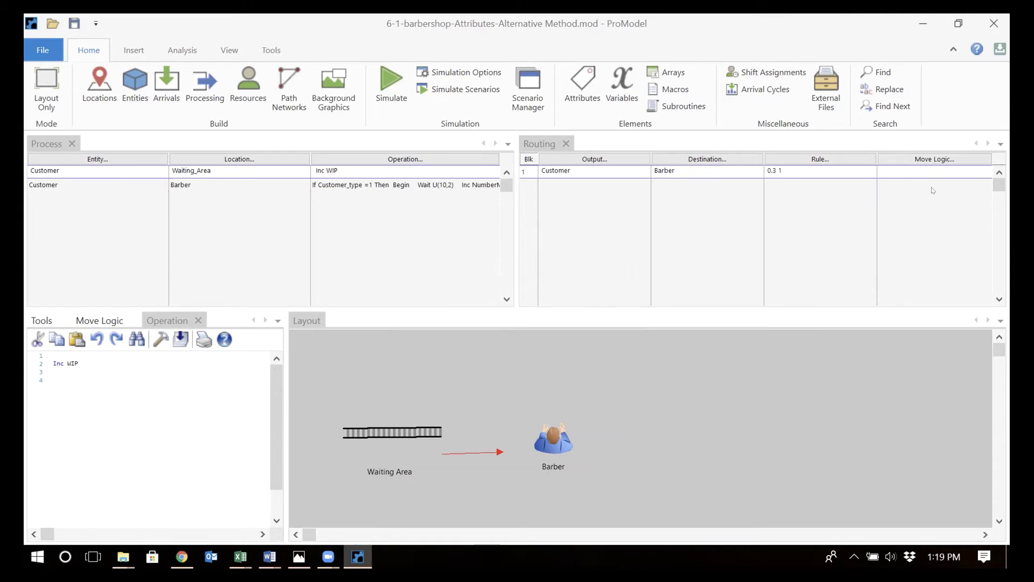
pyautogui.click(91, 322)
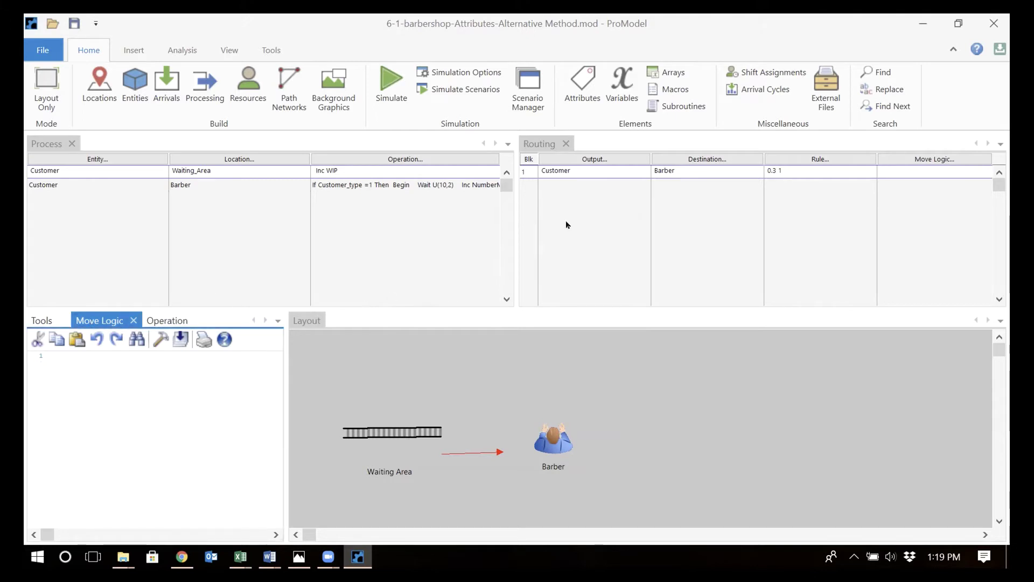
pyautogui.click(104, 406)
pyautogui.press('Return')
pyautogui.press('Return')
pyautogui.write('Cu')
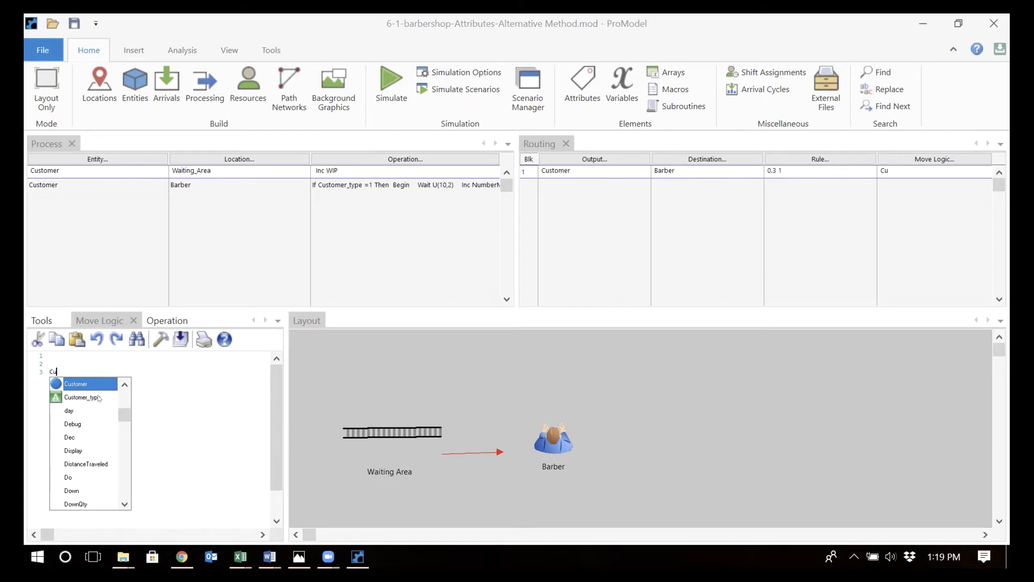
pyautogui.click(98, 398)
pyautogui.doubleClick(99, 398)
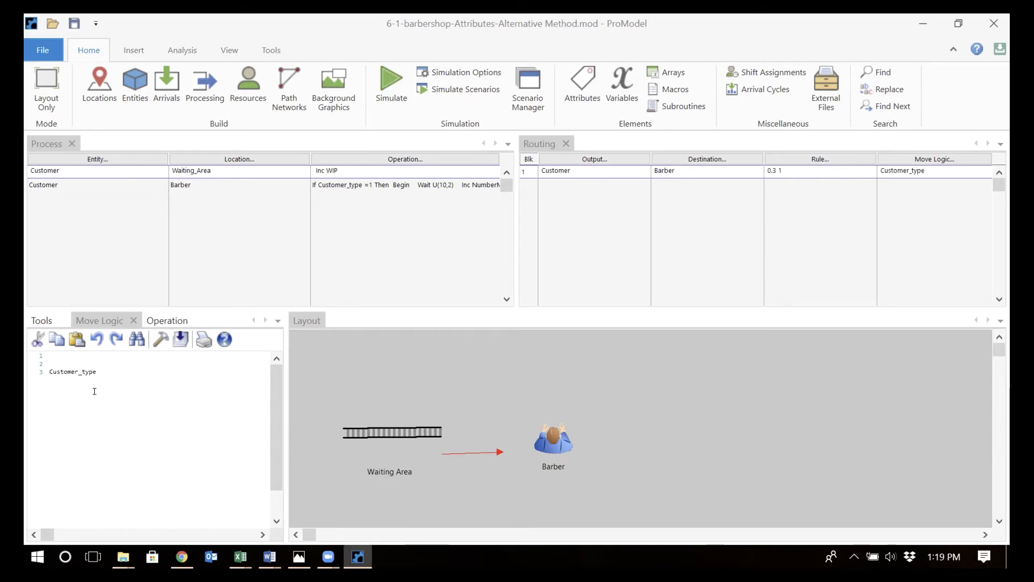
pyautogui.click(777, 170)
pyautogui.write('1=1')
# Step: Add a second routing line from Waiting_Area with output Customer, destination Barber and a probability of 0.5
pyautogui.click(717, 190)
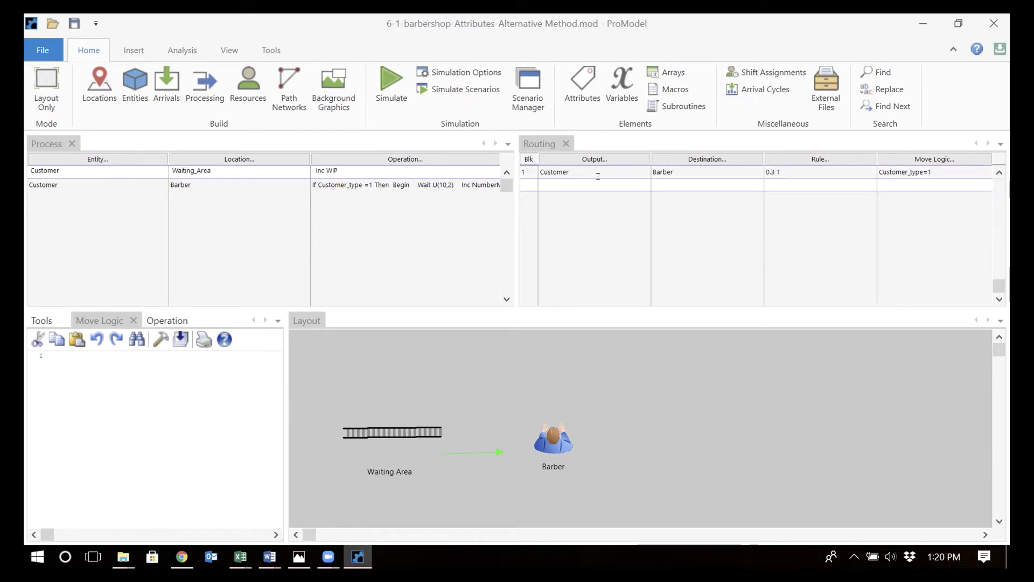
pyautogui.doubleClick(577, 184)
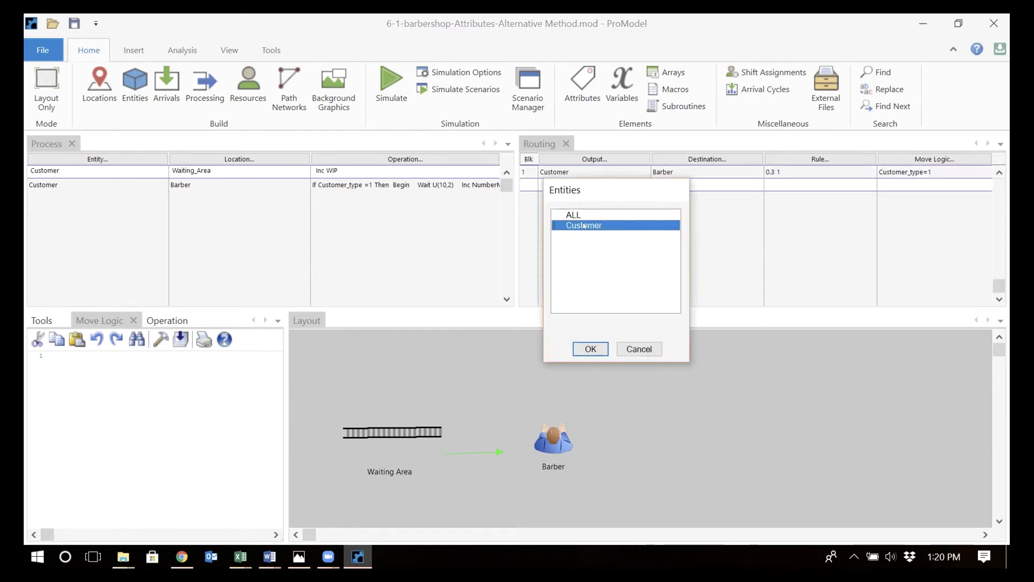
pyautogui.doubleClick(586, 225)
pyautogui.doubleClick(671, 183)
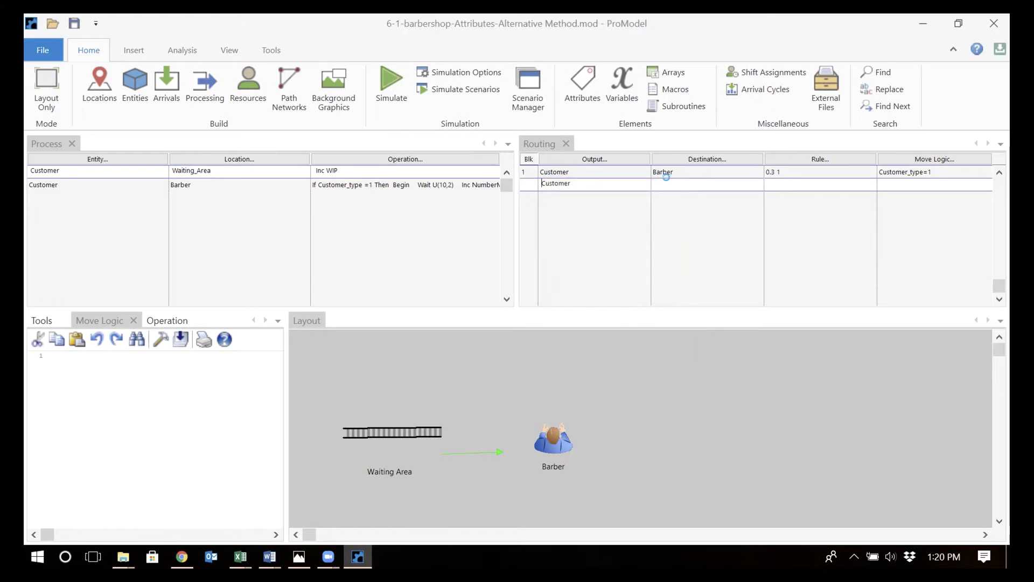
pyautogui.doubleClick(690, 215)
pyautogui.doubleClick(787, 184)
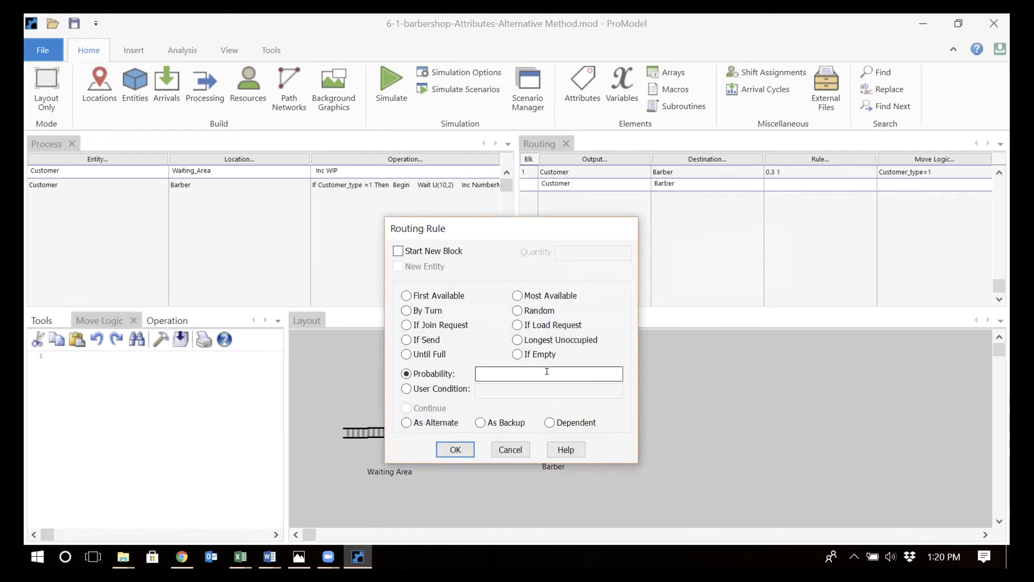
pyautogui.write('.5')
pyautogui.press('Return')
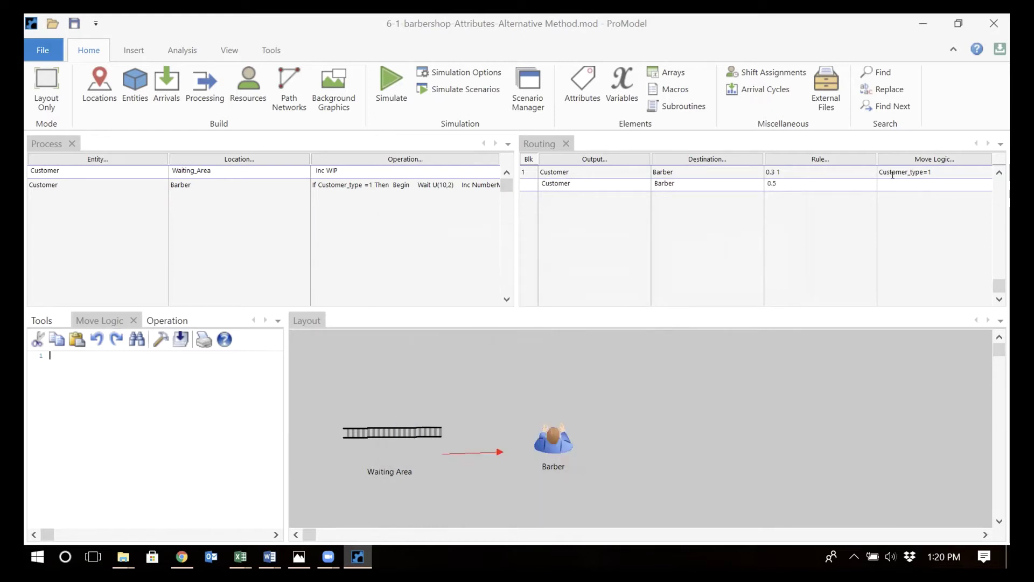
# Step: Enter Customer_type=2 as the move logic of the 0.5 probability routing
pyautogui.click(177, 390)
pyautogui.press('Return')
pyautogui.press('Return')
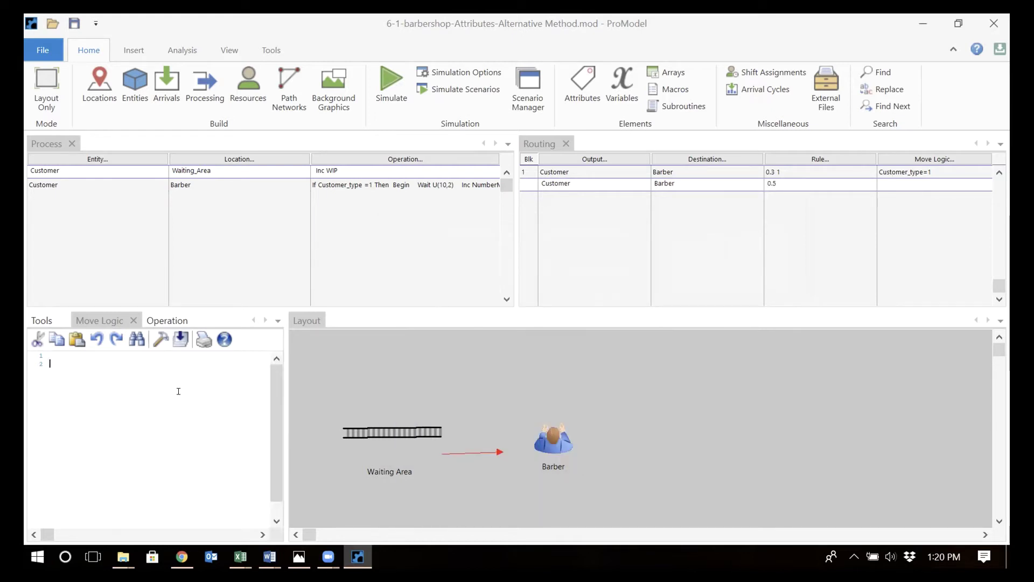
pyautogui.write('cu')
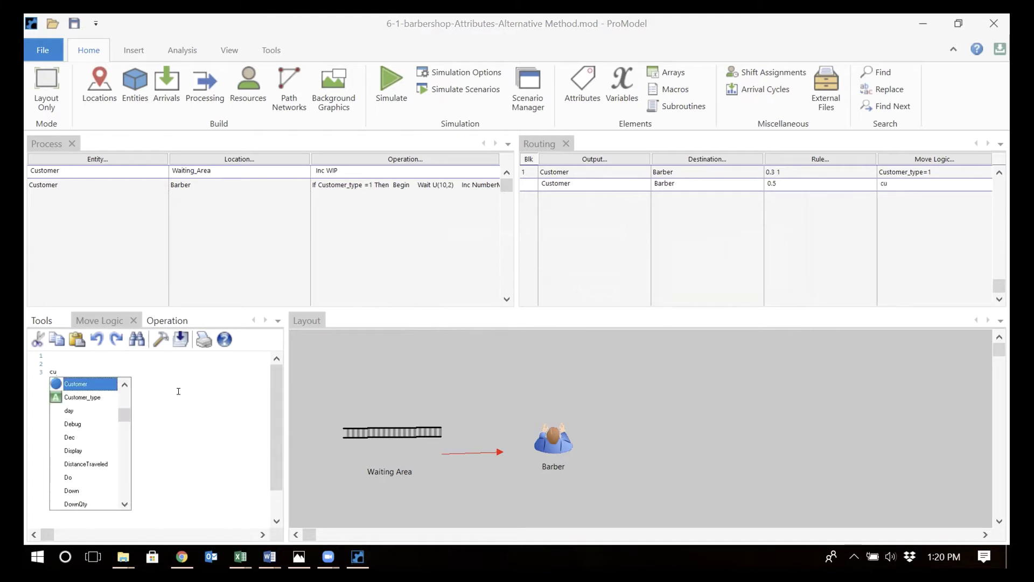
pyautogui.doubleClick(93, 397)
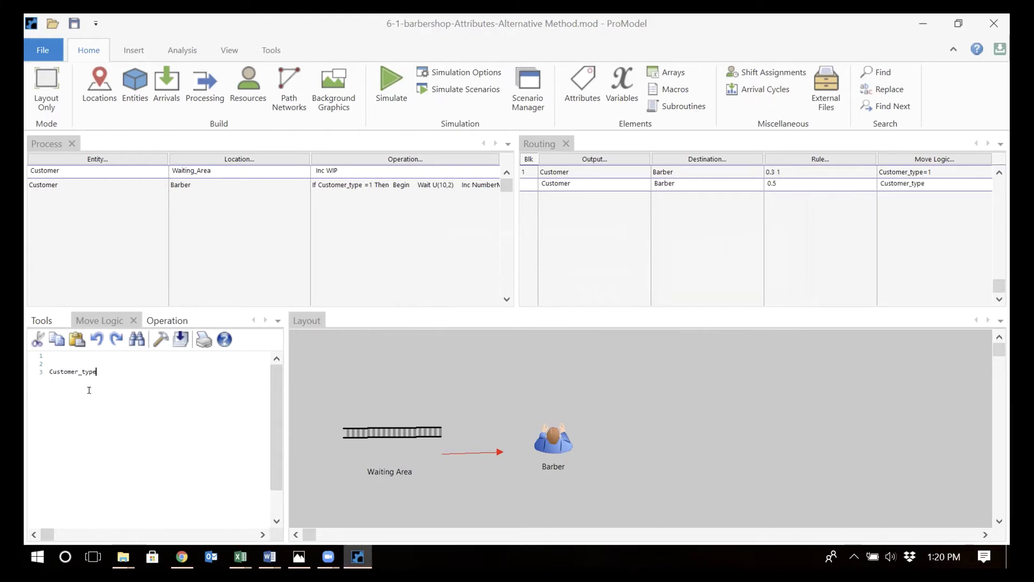
pyautogui.write('=2')
# Step: Add a third routing line from Waiting_Area with output Customer, destination Barber and a probability of 0.2
pyautogui.click(828, 195)
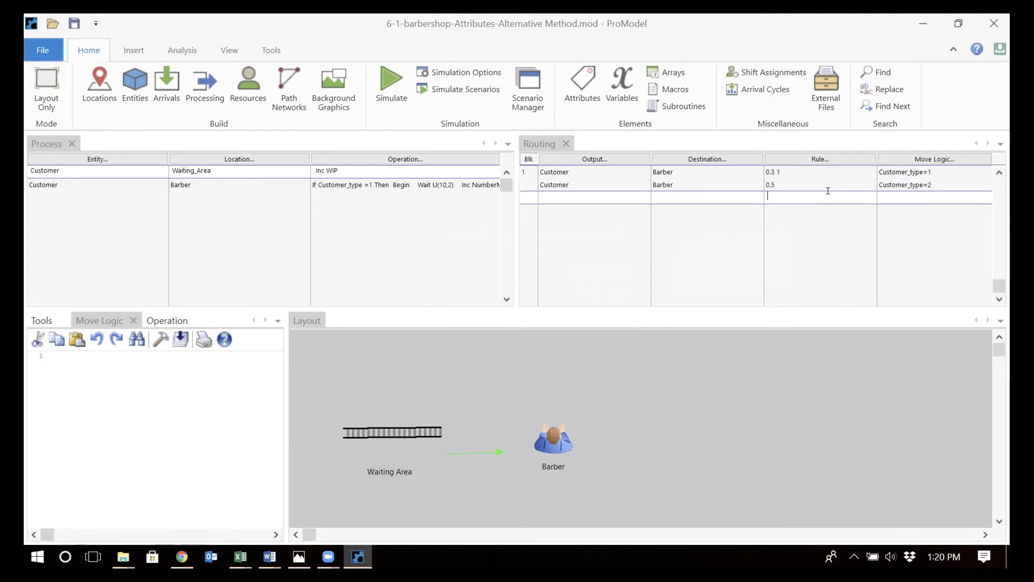
pyautogui.click(611, 197)
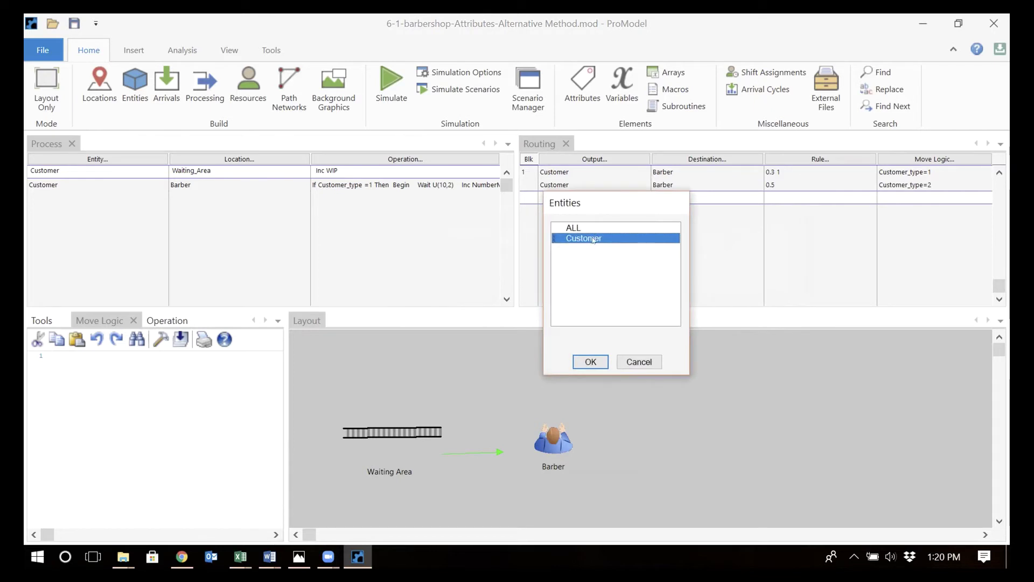
pyautogui.doubleClick(592, 239)
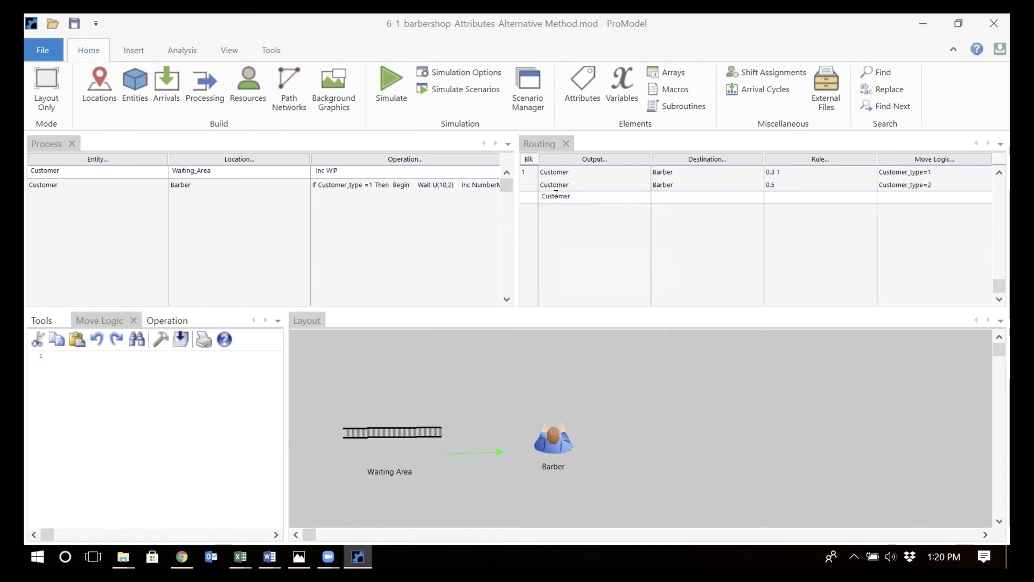
pyautogui.click(682, 197)
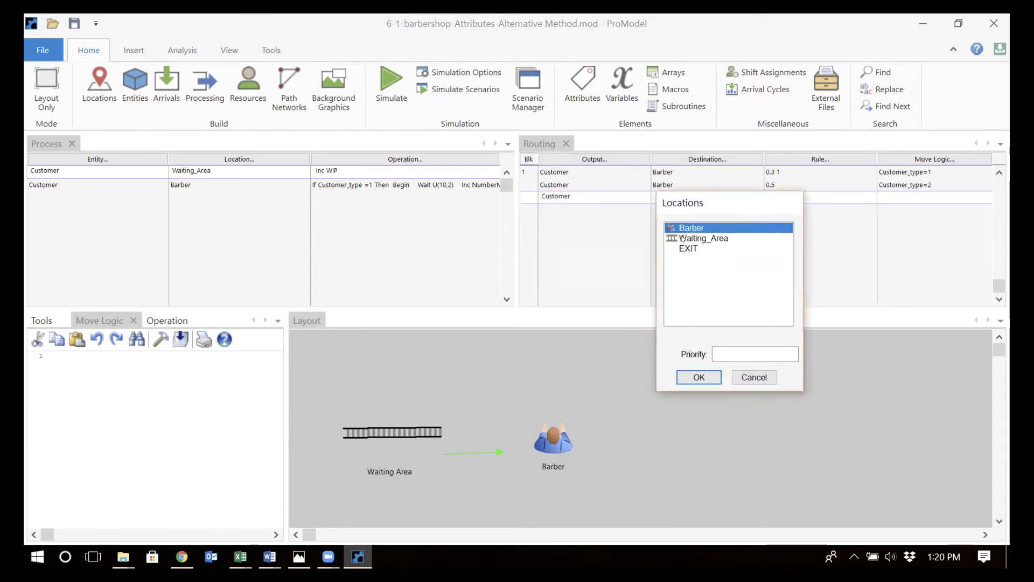
pyautogui.press('Return')
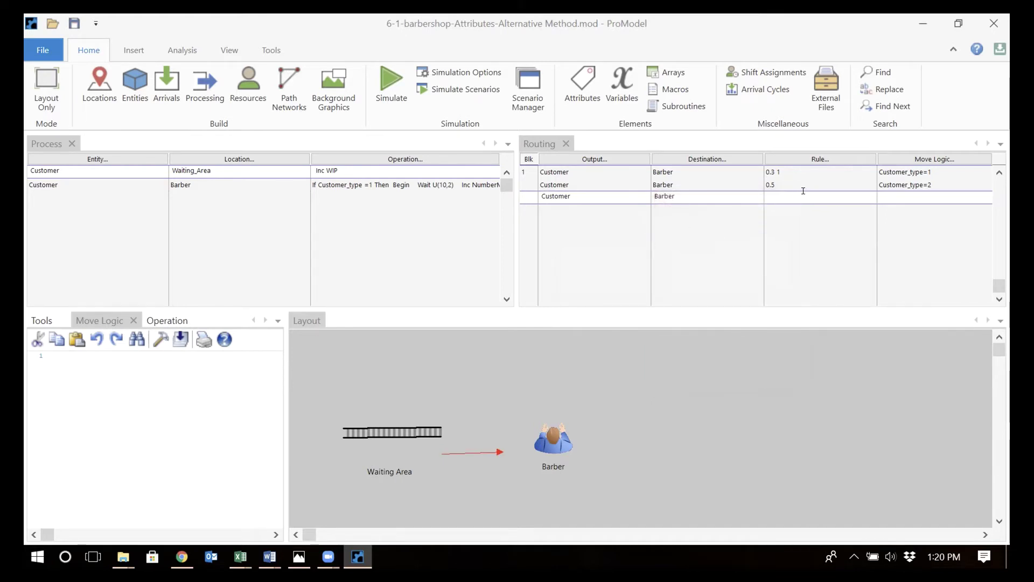
pyautogui.click(795, 195)
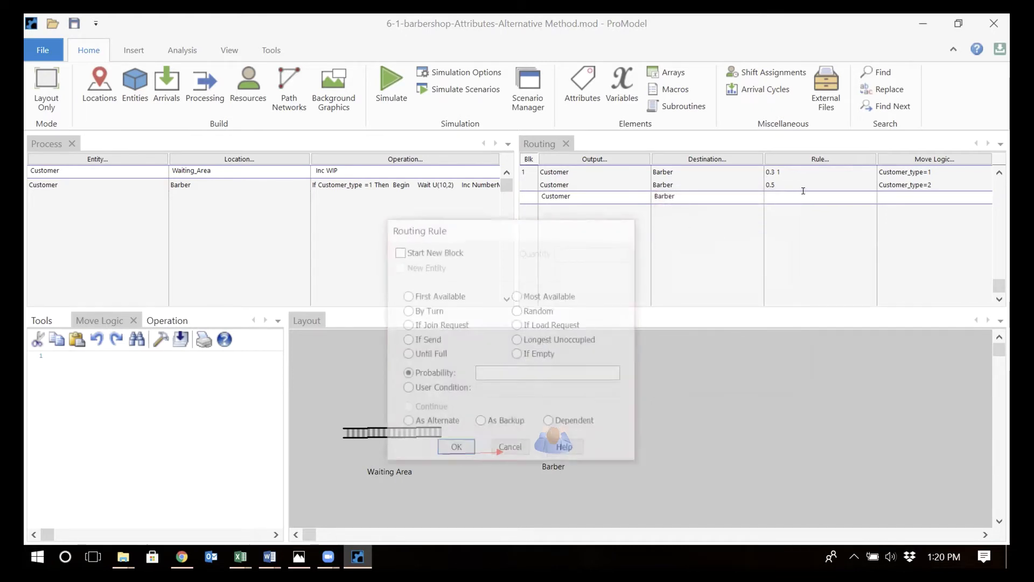
pyautogui.click(475, 373)
pyautogui.write('0.2')
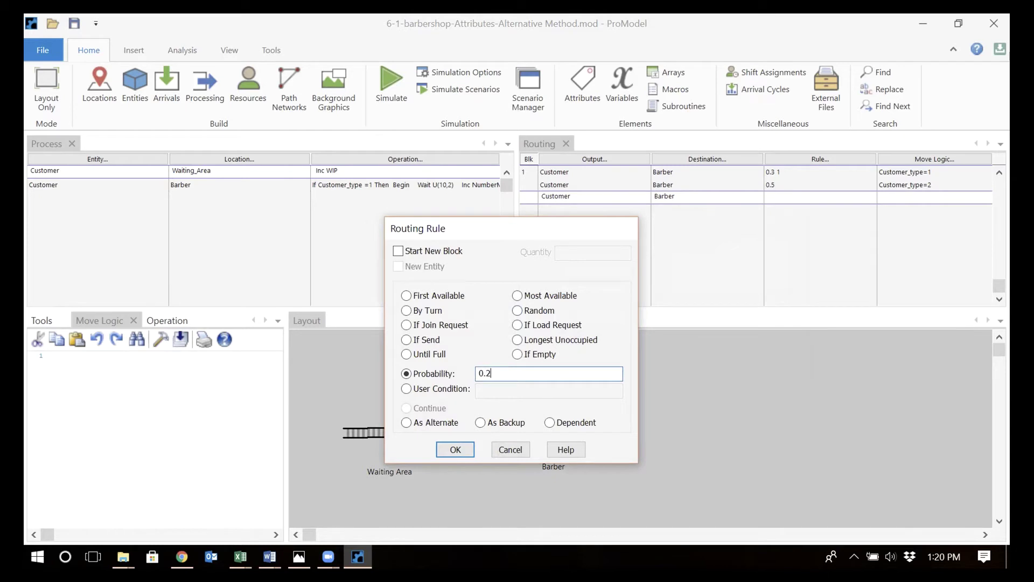
pyautogui.click(455, 449)
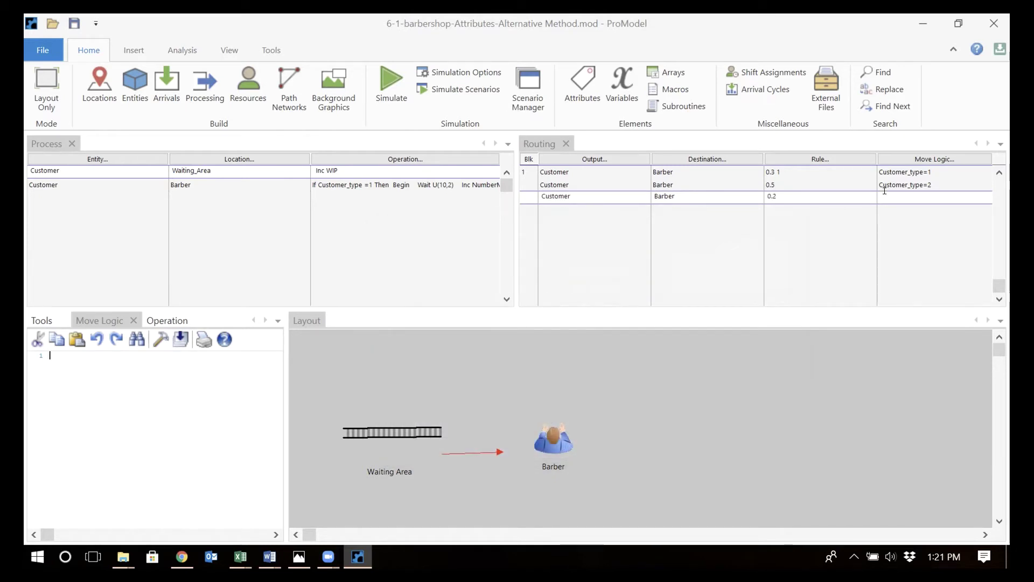
# Step: Enter Customer_type=3 as the move logic of the 0.2 probability routing
pyautogui.click(105, 513)
pyautogui.press('Return')
pyautogui.press('Return')
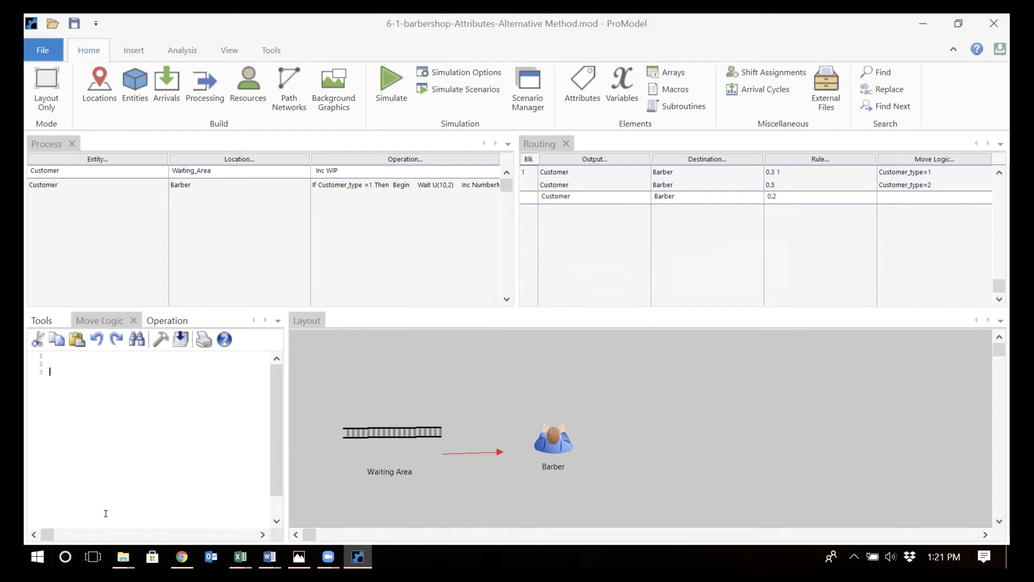
pyautogui.write('c')
pyautogui.press('Escape')
pyautogui.write('u')
pyautogui.press('BackSpace')
pyautogui.press('BackSpace')
pyautogui.write('cus')
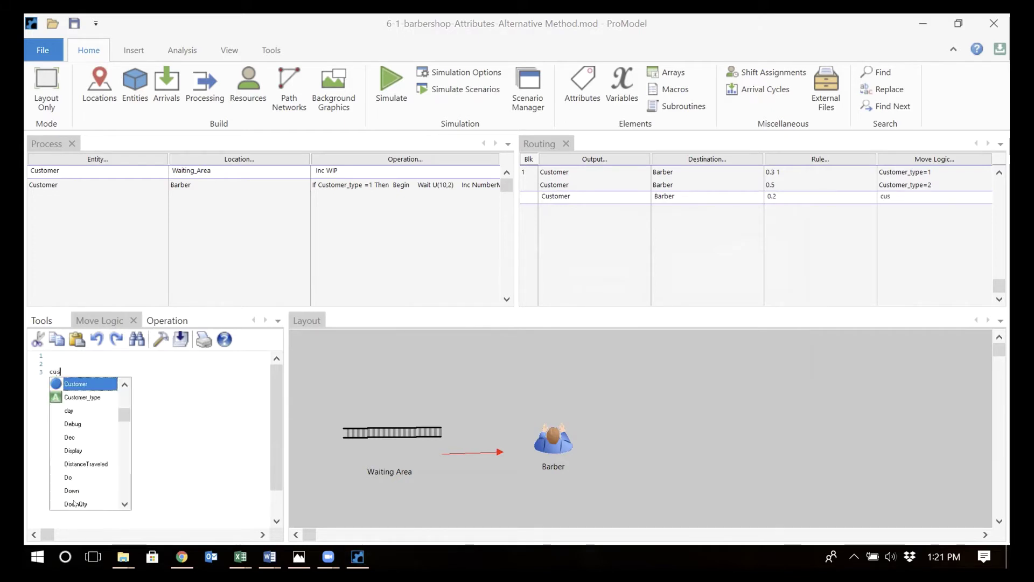
pyautogui.doubleClick(91, 397)
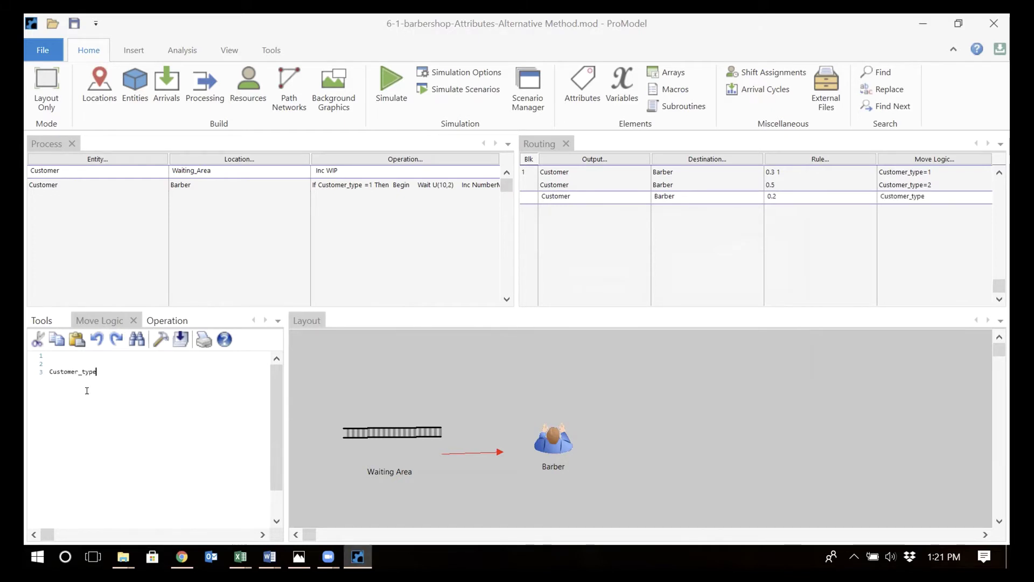
pyautogui.write('=3')
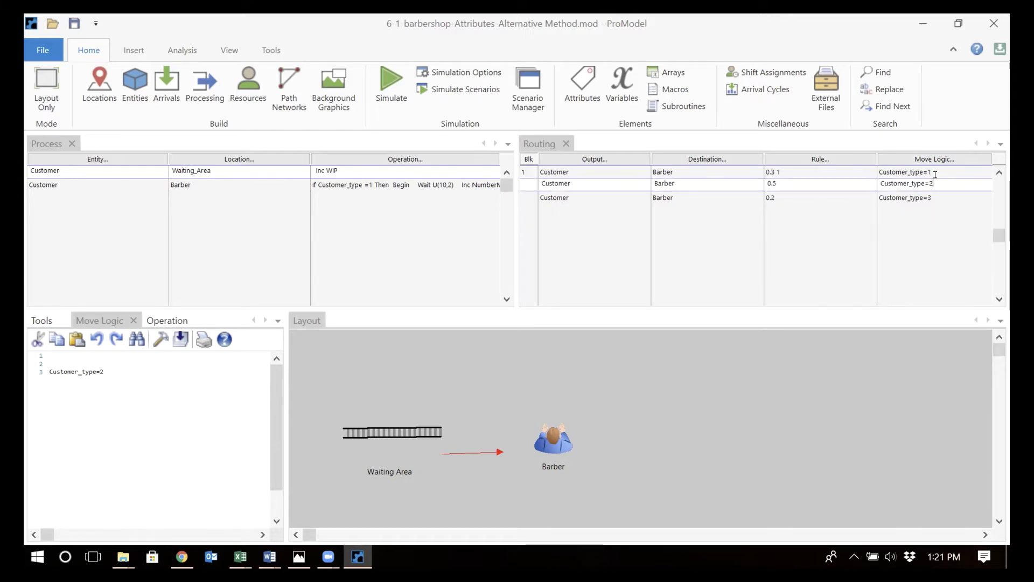
pyautogui.click(935, 194)
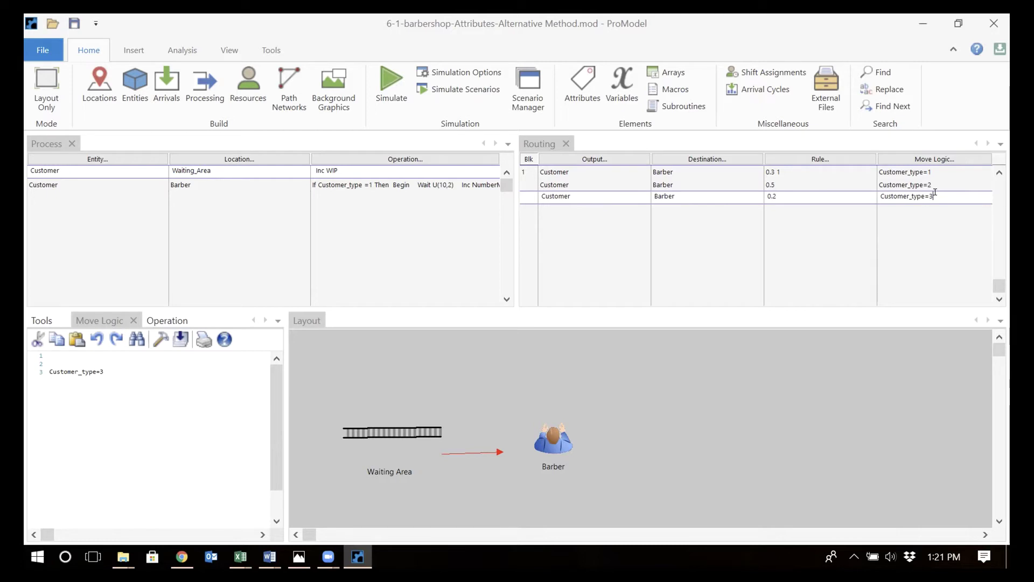
# Step: Review the If-Then operation logic of the Customer process at the Barber location
pyautogui.click(435, 183)
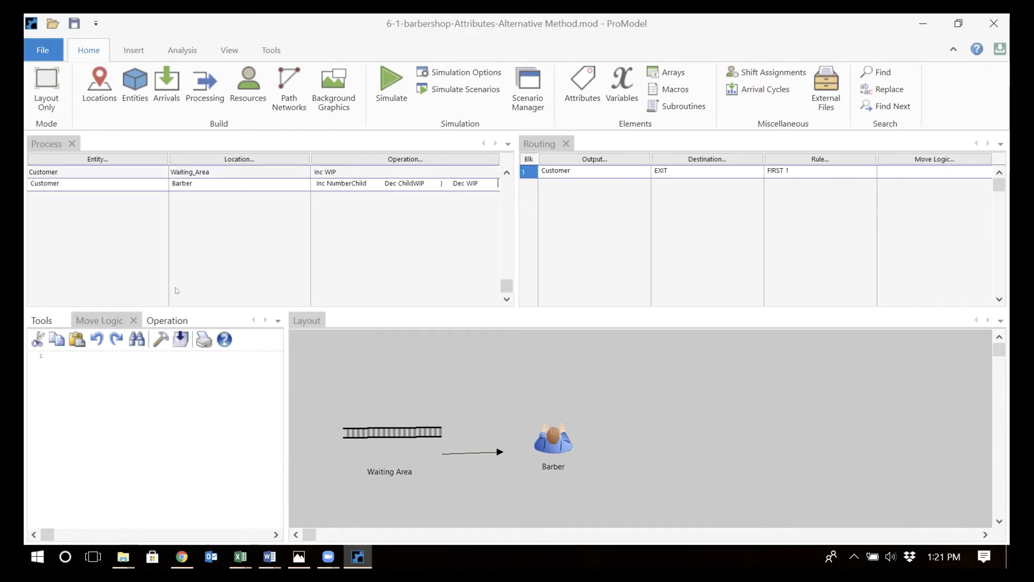
pyautogui.click(160, 323)
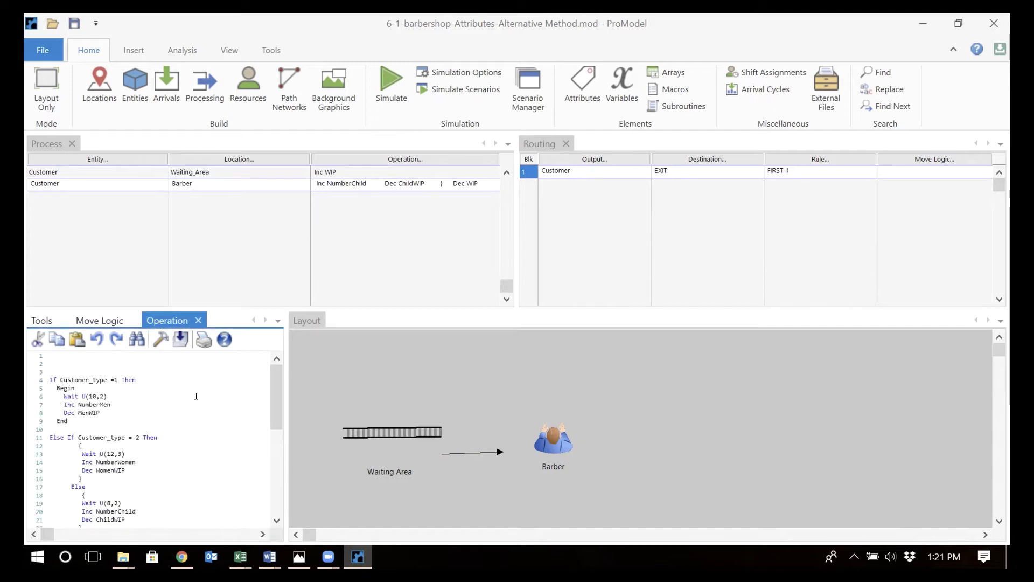
pyautogui.click(277, 520)
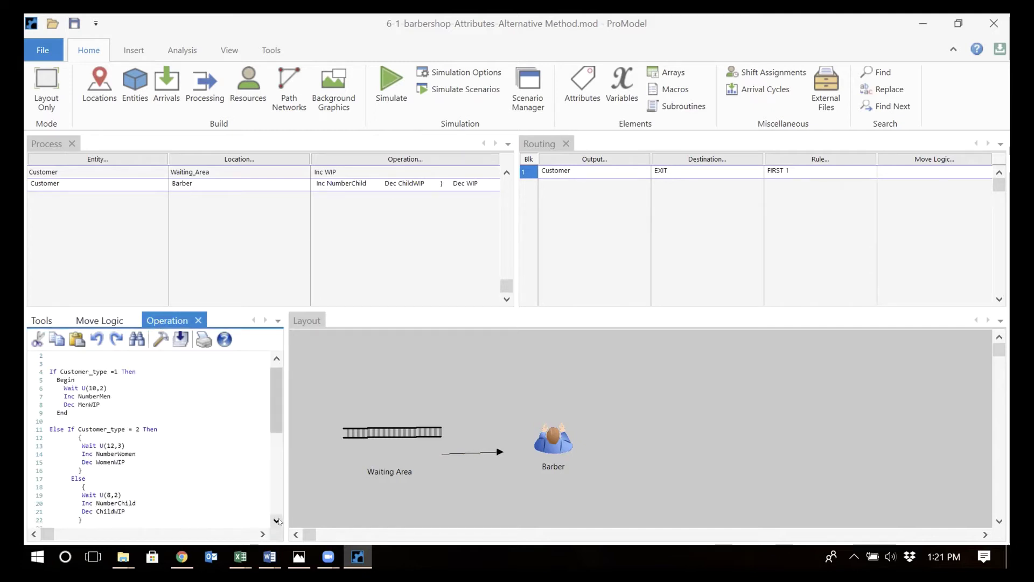
pyautogui.click(277, 520)
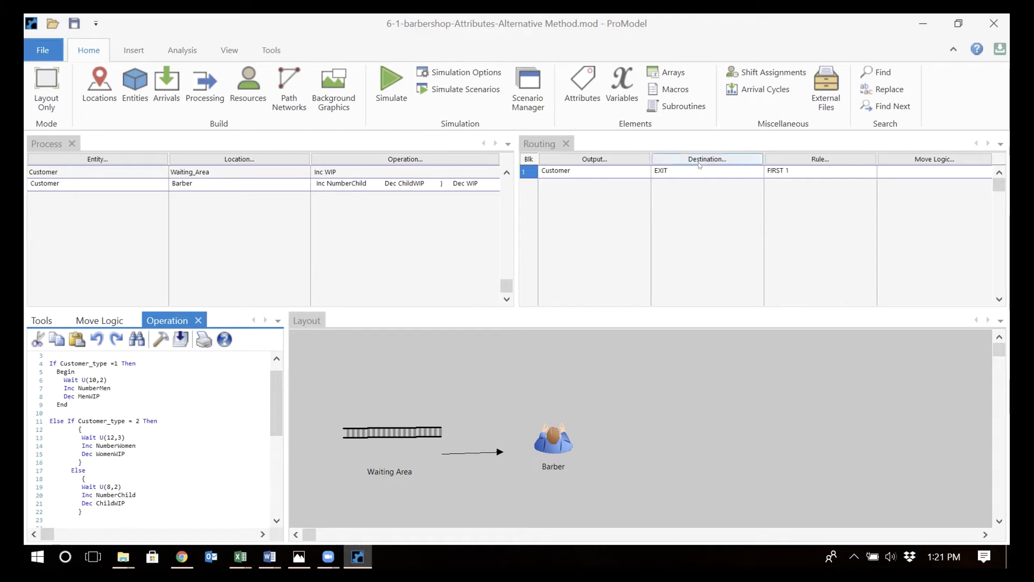
# Step: Add the statement Inc MenWIP below Customer_type=1 in the move logic of the Waiting_Area routing with 0.3 probability
pyautogui.click(439, 172)
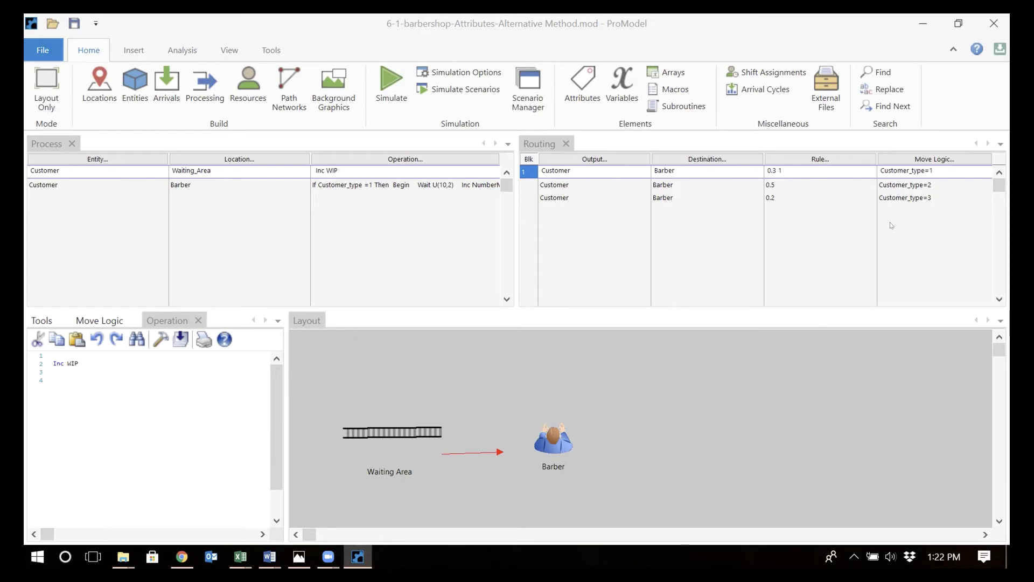
pyautogui.click(935, 168)
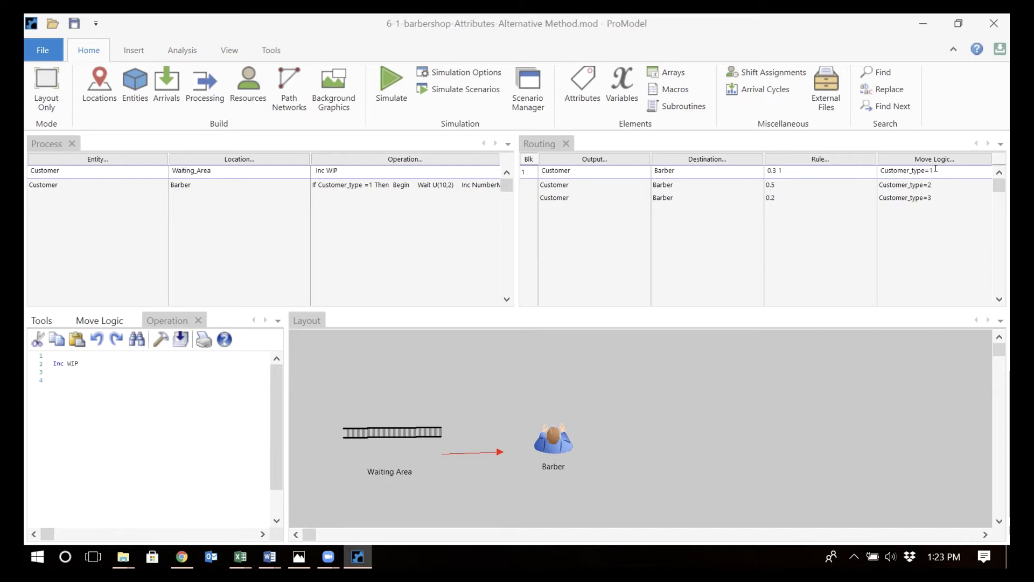
pyautogui.click(102, 321)
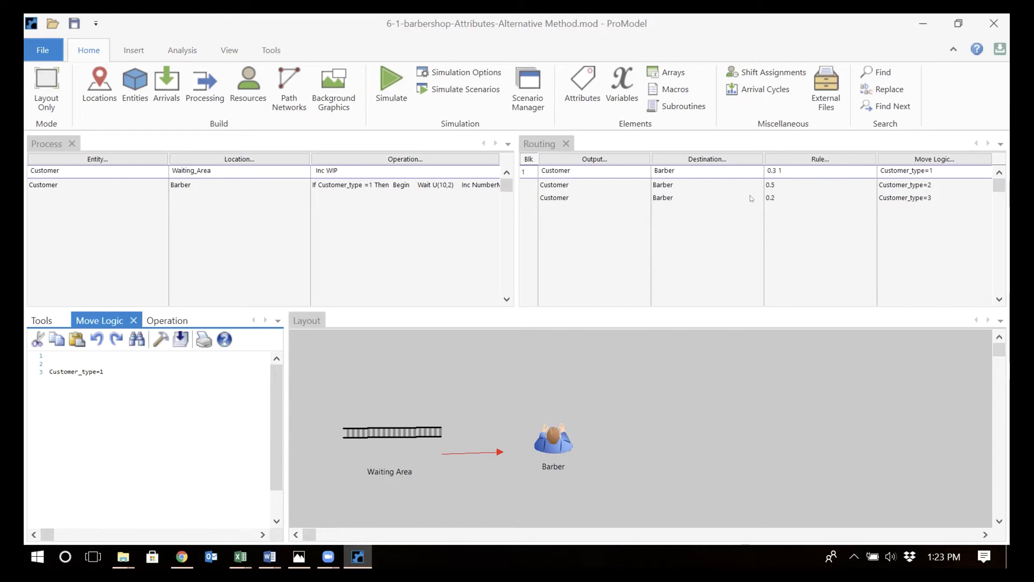
pyautogui.click(104, 367)
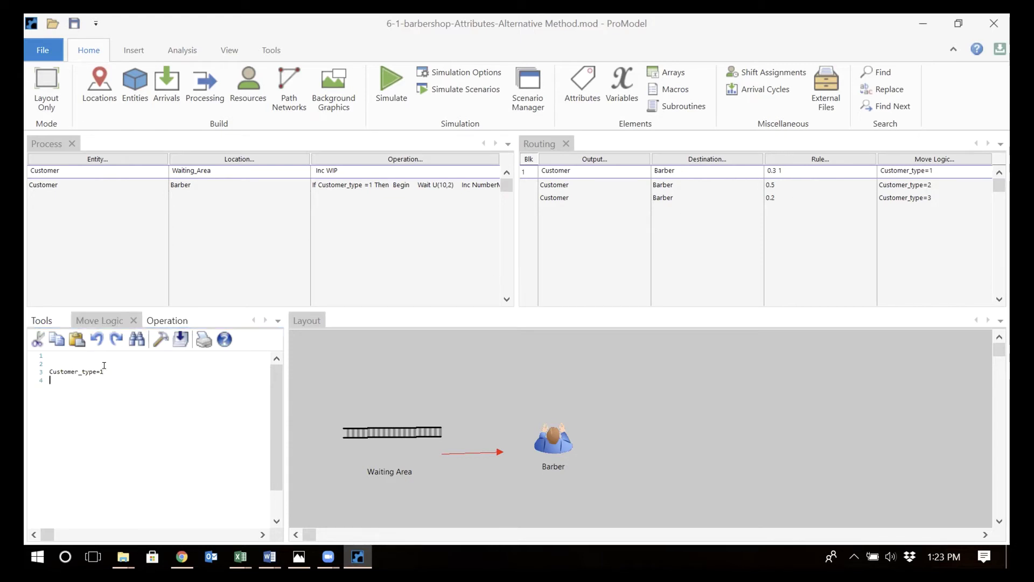
pyautogui.write('Inc ')
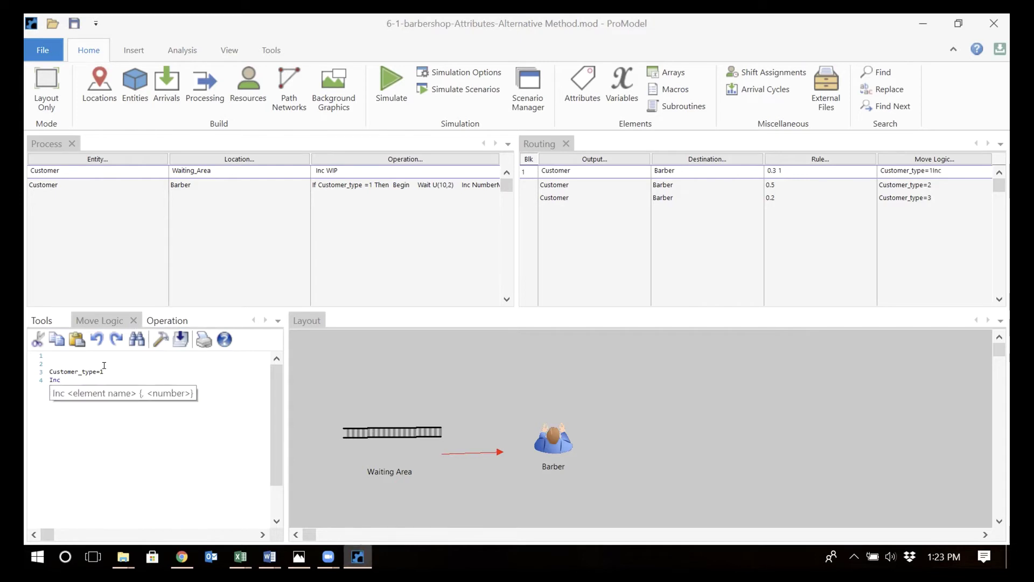
pyautogui.write('M')
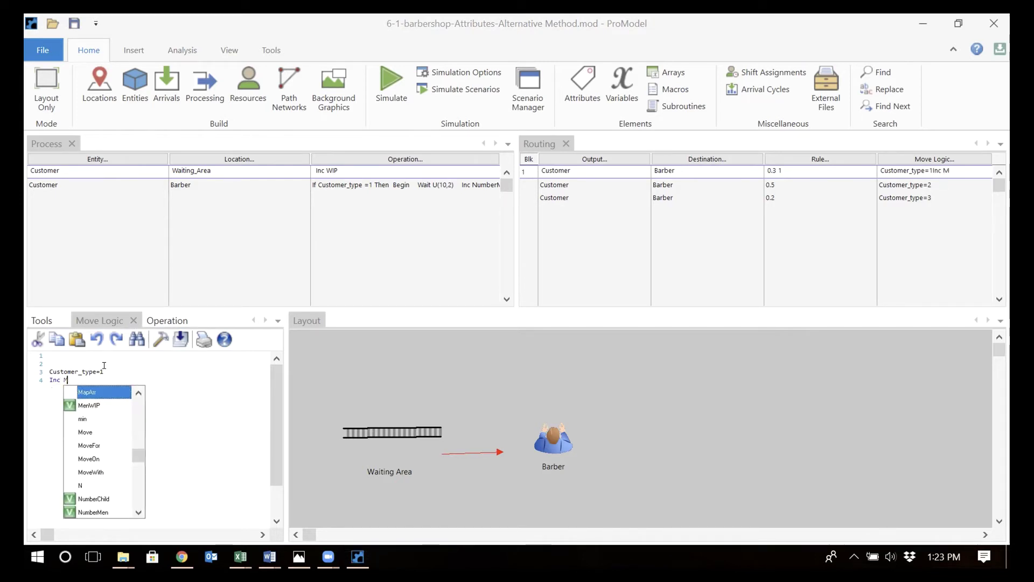
pyautogui.doubleClick(99, 405)
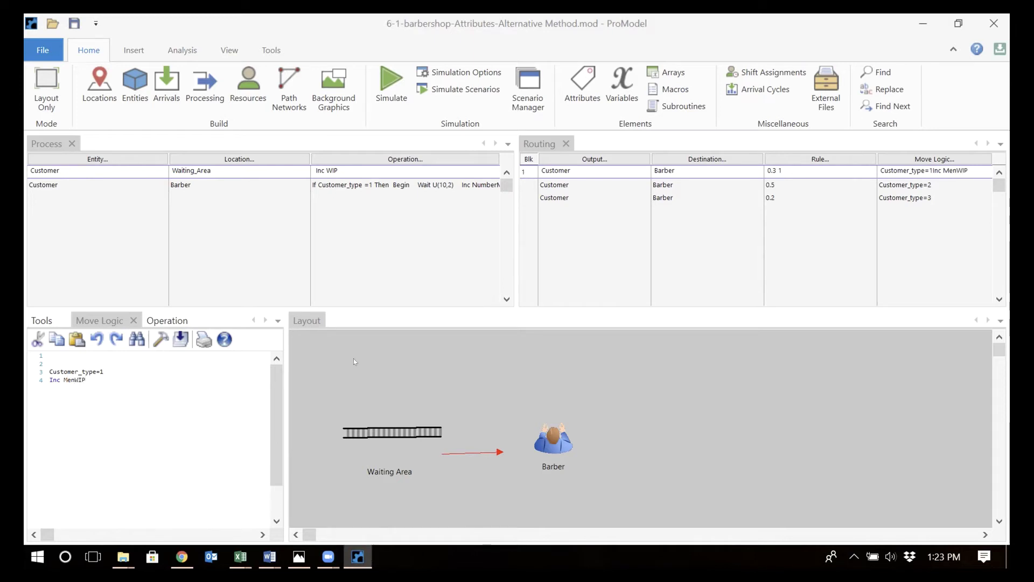
# Step: Add the statement Inc WomenWIP below Customer_type=2 in the move logic of the 0.5 probability routing
pyautogui.click(932, 188)
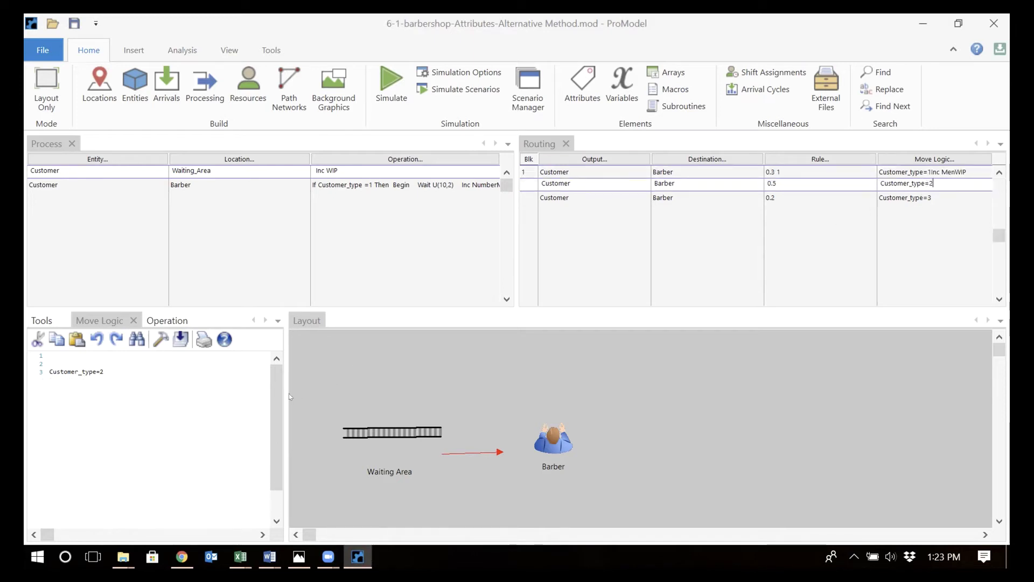
pyautogui.click(193, 365)
pyautogui.write('Inc wo')
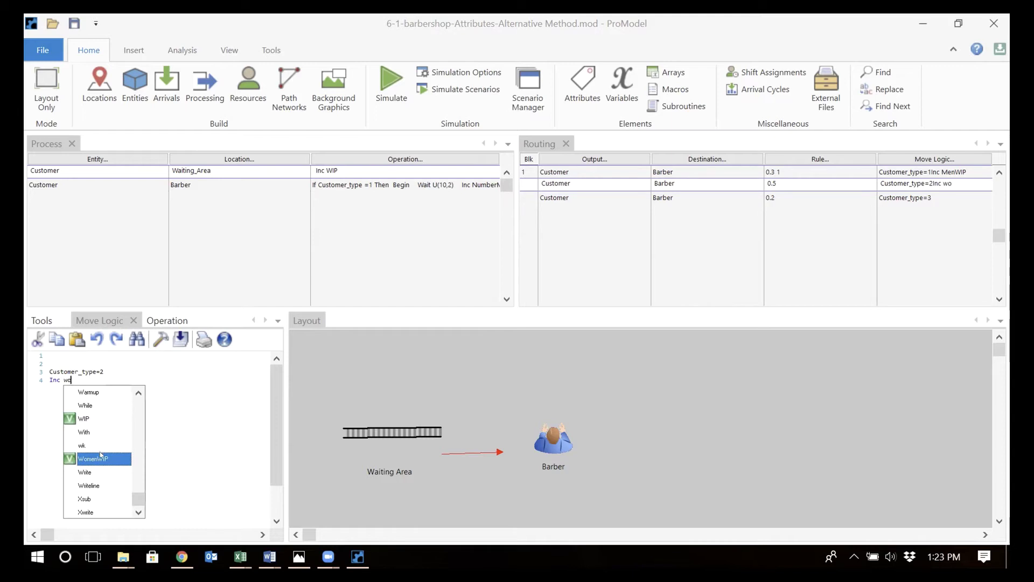
pyautogui.doubleClick(100, 455)
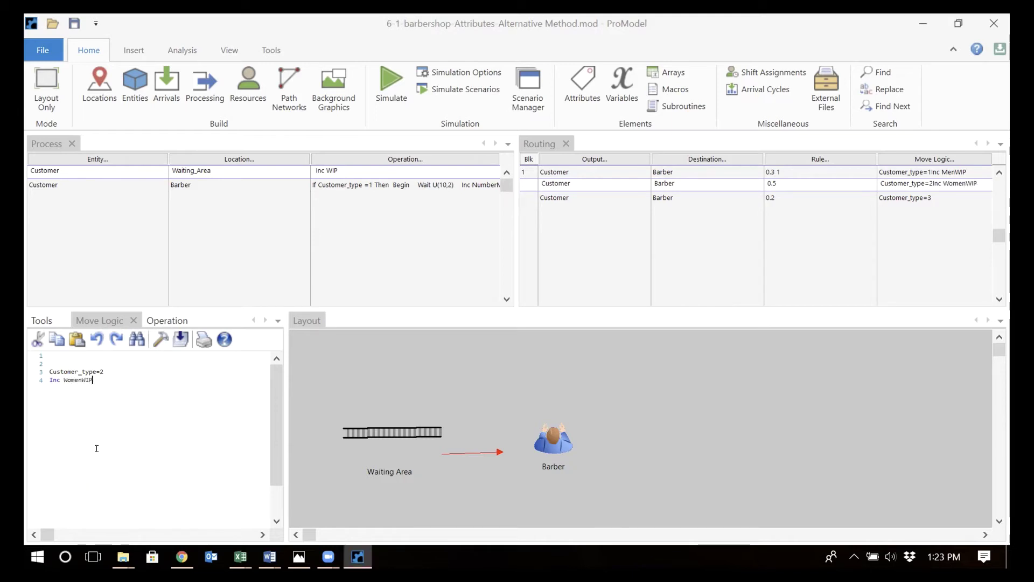
# Step: Add the statement Inc ChildWIP below Customer_type=3 in the move logic of the 0.2 probability routing
pyautogui.click(904, 200)
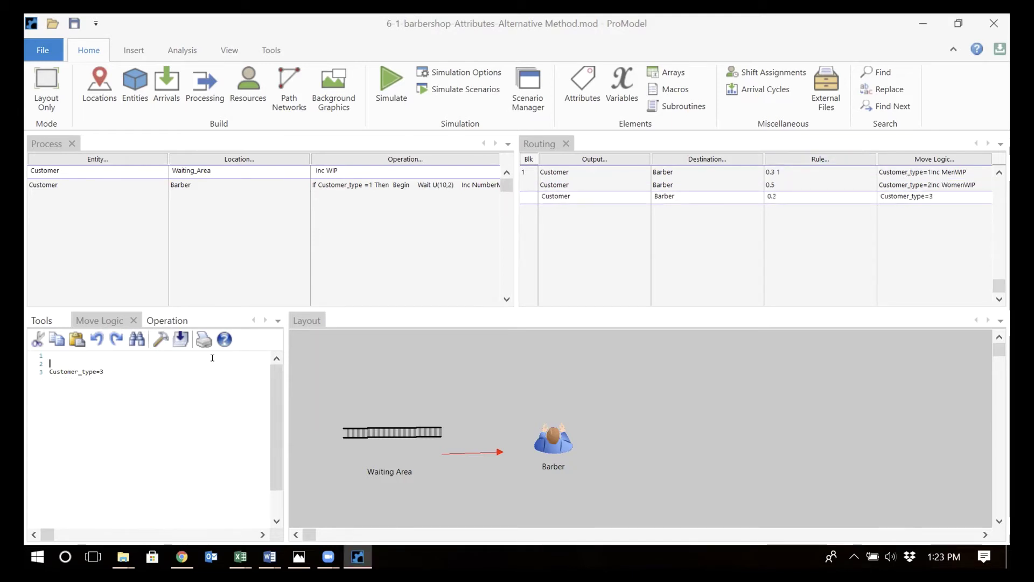
pyautogui.press('Return')
pyautogui.write('Inc c')
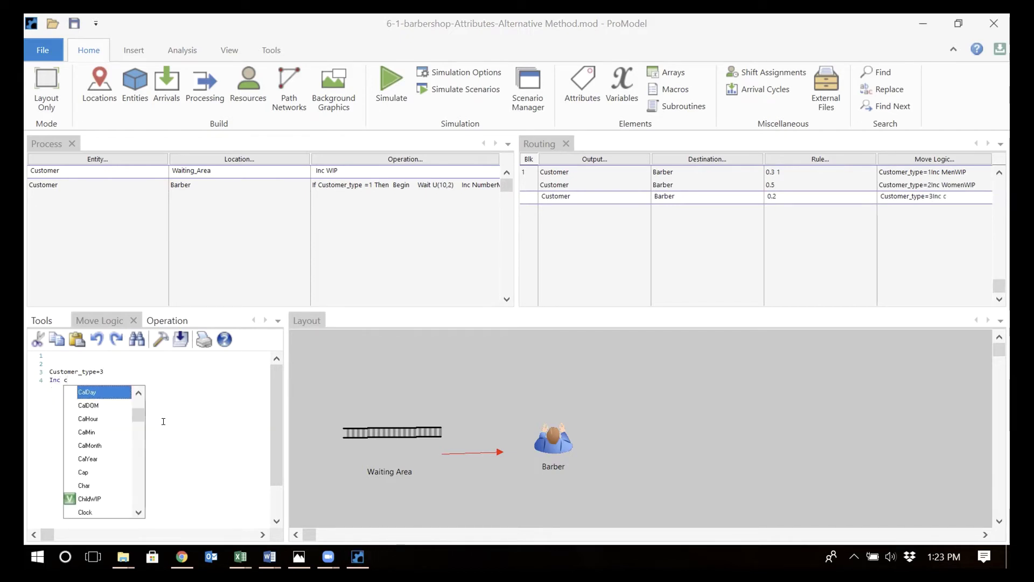
pyautogui.doubleClick(93, 497)
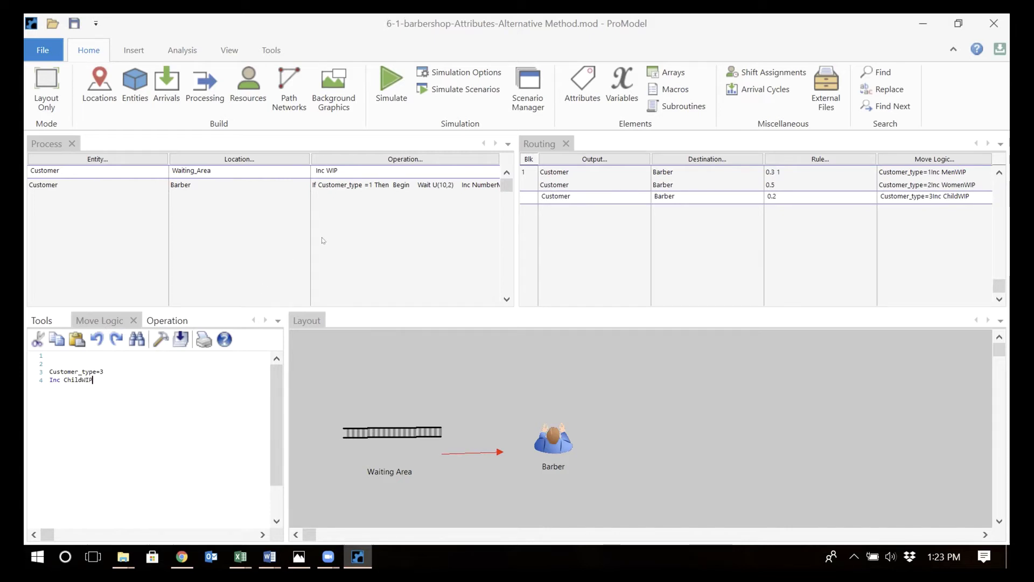
# Step: Run the simulation with the existing simulation options and create a variable summary table from its output
pyautogui.click(467, 73)
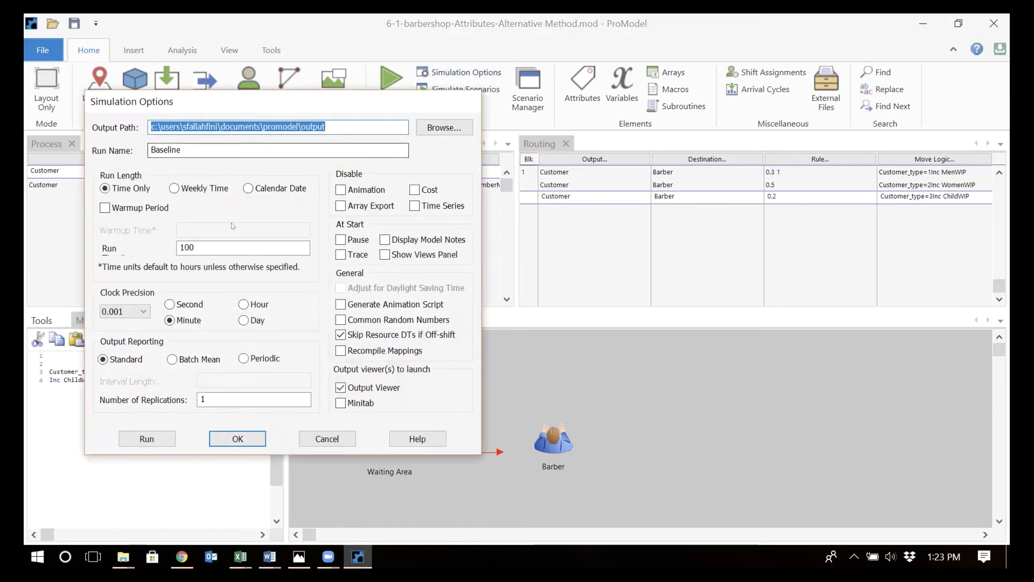
pyautogui.click(149, 441)
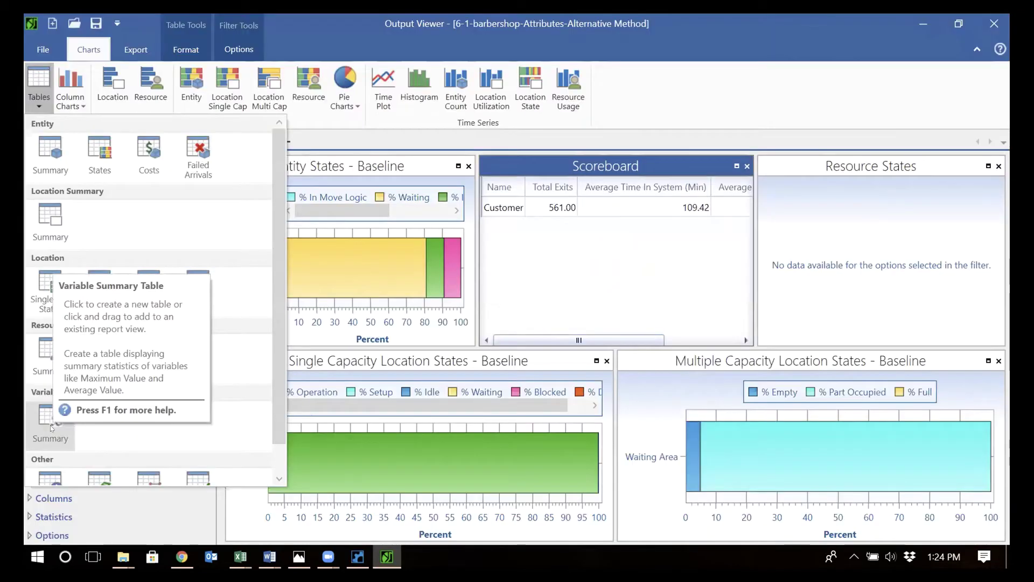
pyautogui.click(50, 425)
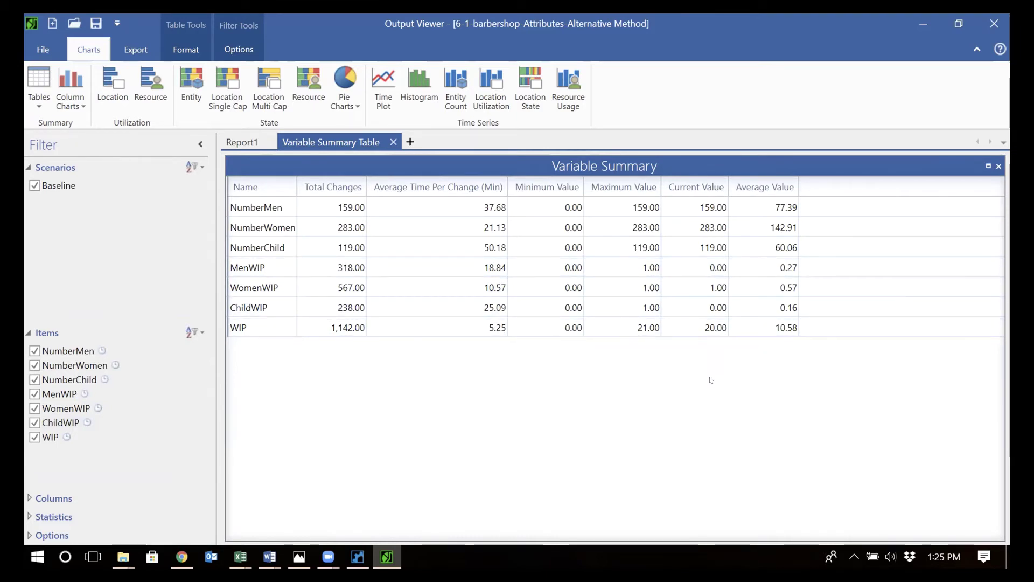
# Step: Switch back to the ProModel model window to review the move logic of the three Waiting_Area routings
pyautogui.moveTo(357, 556)
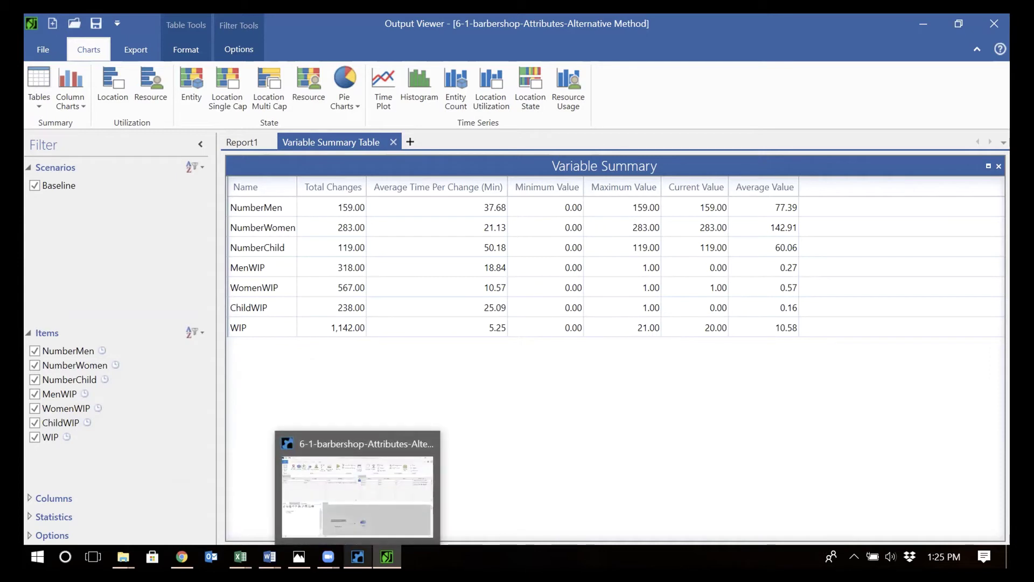
pyautogui.click(361, 522)
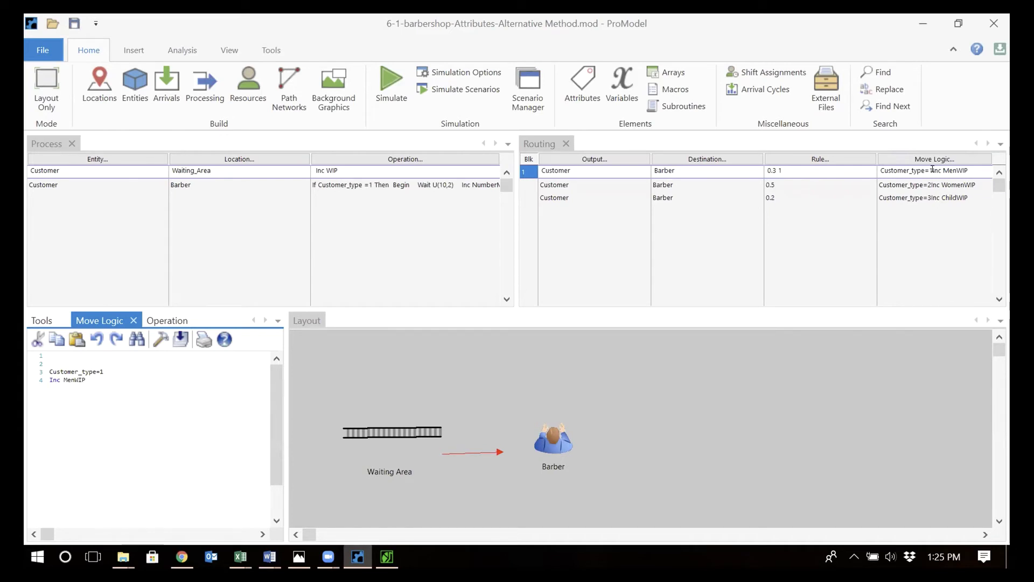
# Step: Review the move logic of the Waiting_Area routings and the operation logic of the Barber process
pyautogui.click(918, 162)
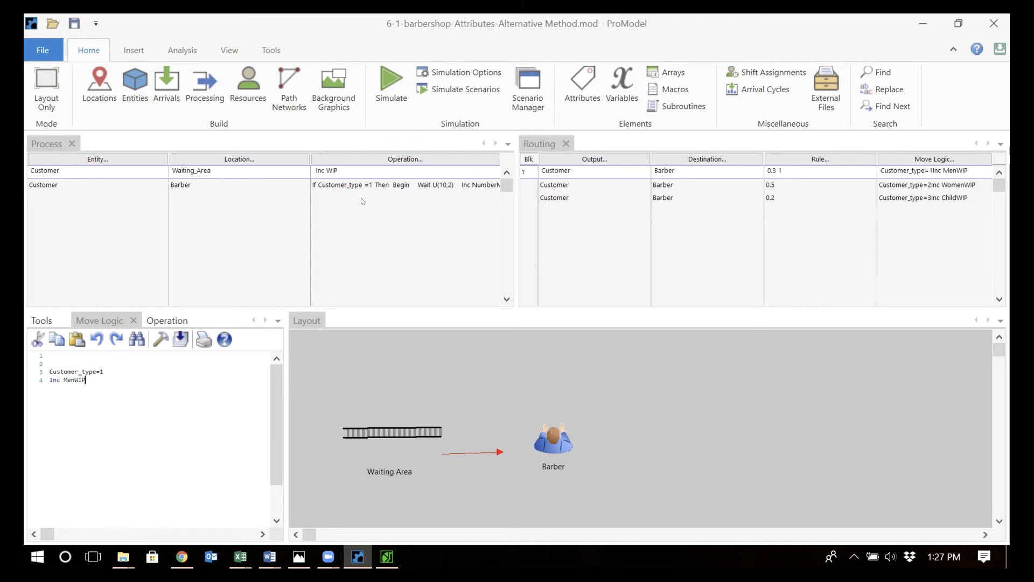
pyautogui.click(368, 181)
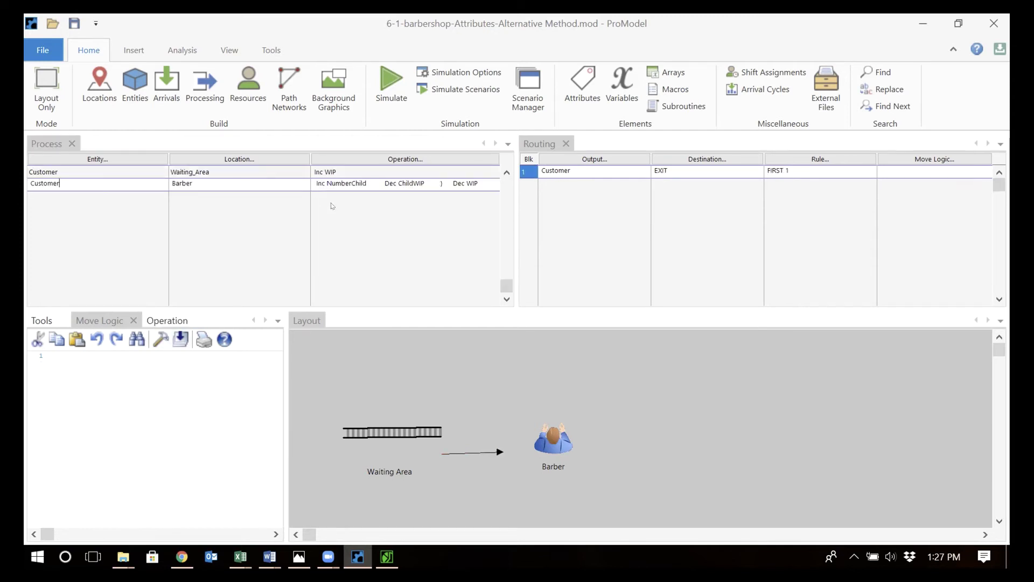
pyautogui.click(174, 317)
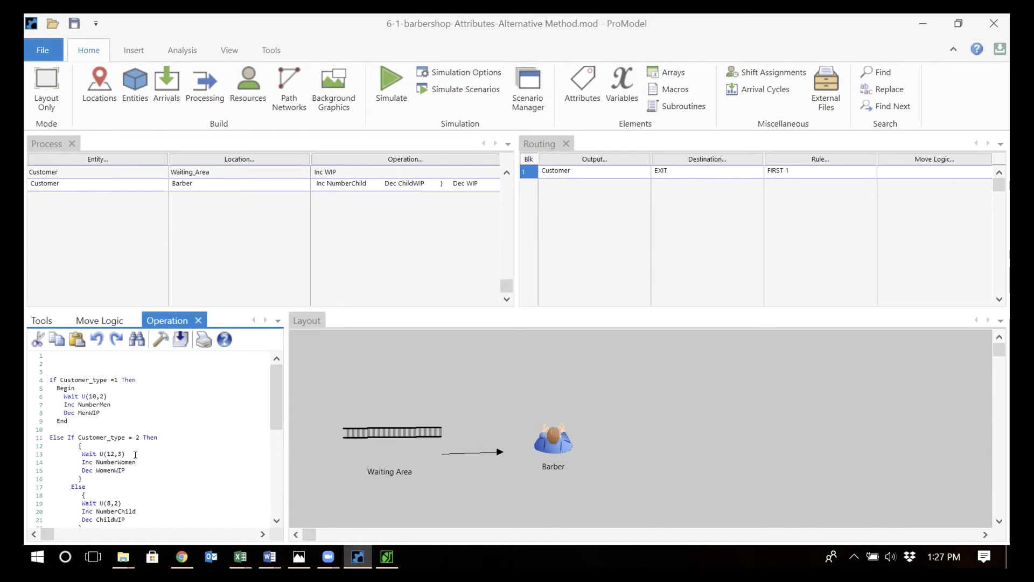
# Step: Delete the statement Inc MenWIP from the move logic of the 0.3 routing of the Waiting_Area process
pyautogui.click(371, 168)
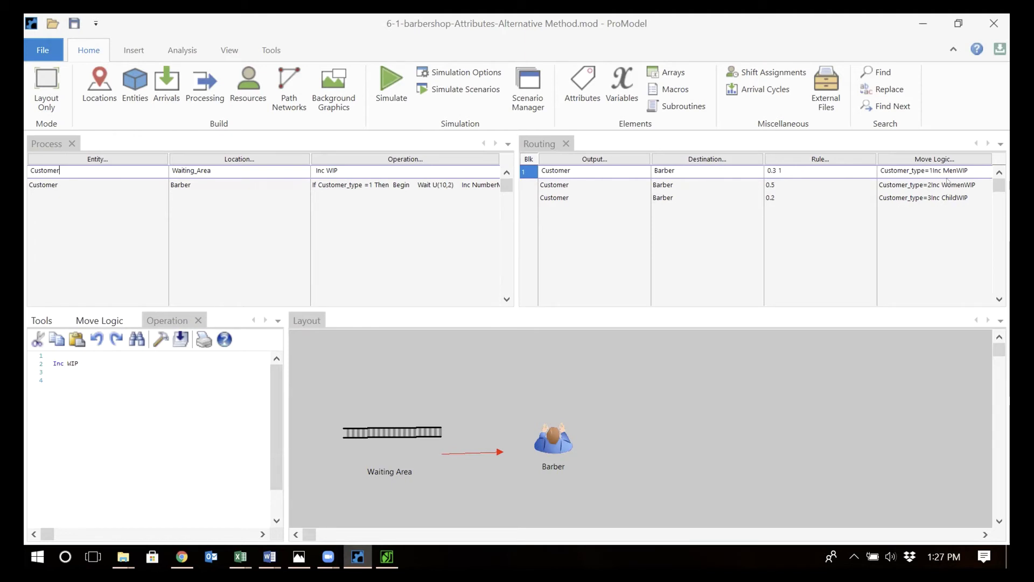
pyautogui.click(100, 320)
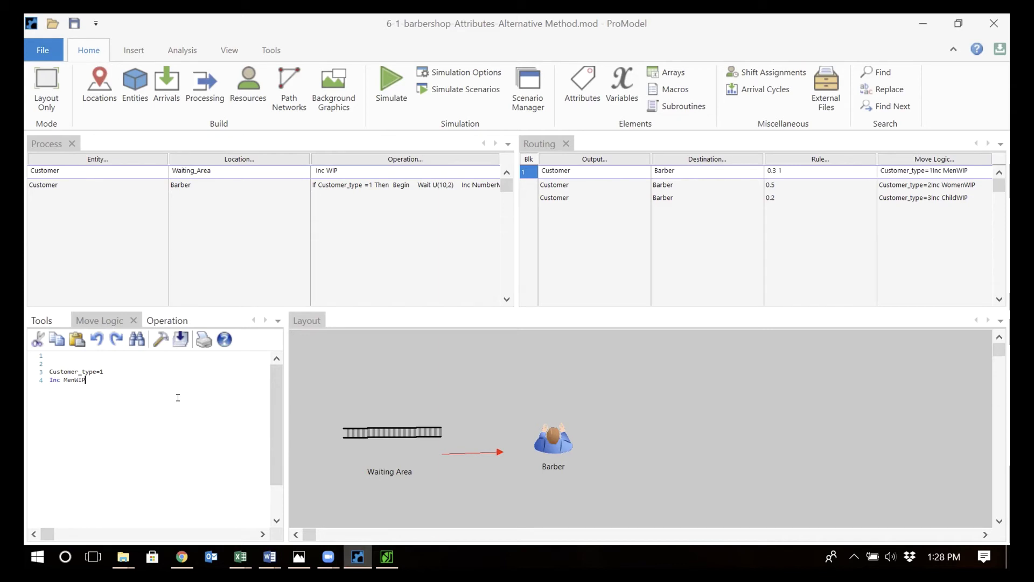
pyautogui.press('BackSpace')
pyautogui.press('BackSpace')
pyautogui.press('BackSpace')
pyautogui.press('BackSpace')
pyautogui.press('BackSpace')
pyautogui.press('BackSpace')
pyautogui.press('BackSpace')
pyautogui.press('BackSpace')
pyautogui.press('BackSpace')
pyautogui.press('BackSpace')
# Step: Delete the statement Inc WomenWIP from the move logic of the 0.5 probability routing
pyautogui.click(915, 185)
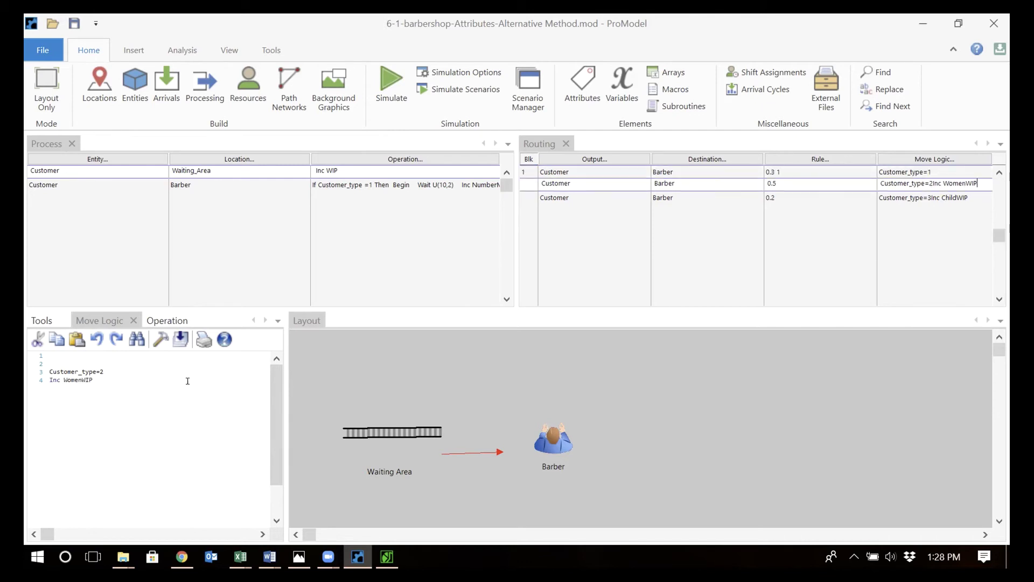
pyautogui.press('BackSpace')
pyautogui.press('BackSpace')
pyautogui.press('BackSpace')
pyautogui.press('BackSpace')
pyautogui.press('BackSpace')
pyautogui.press('BackSpace')
pyautogui.press('BackSpace')
pyautogui.press('BackSpace')
pyautogui.press('BackSpace')
pyautogui.press('BackSpace')
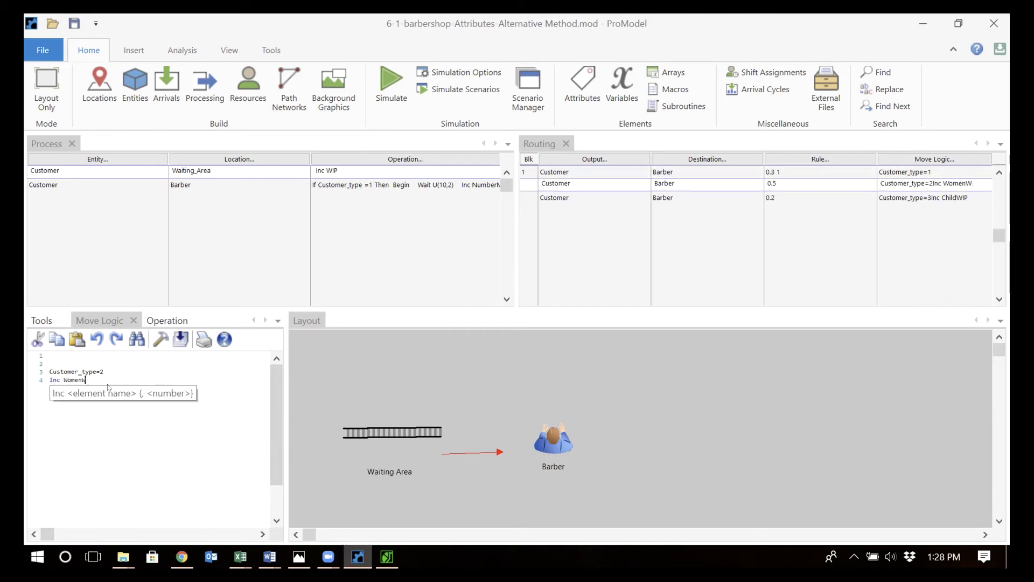
pyautogui.press('BackSpace')
pyautogui.press('BackSpace')
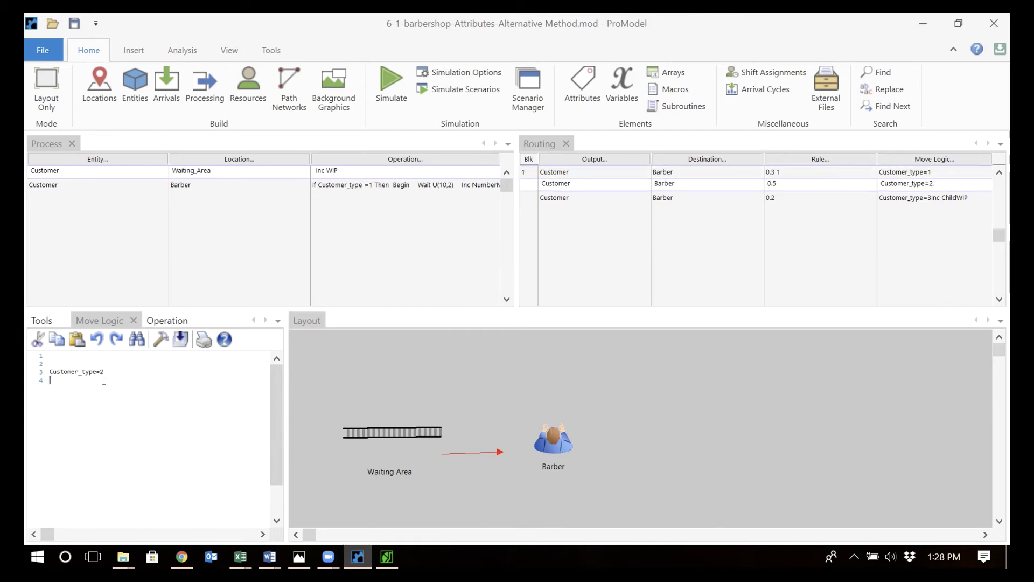
# Step: Delete the statement Inc ChildWIP from the move logic of the 0.2 probability routing
pyautogui.click(931, 197)
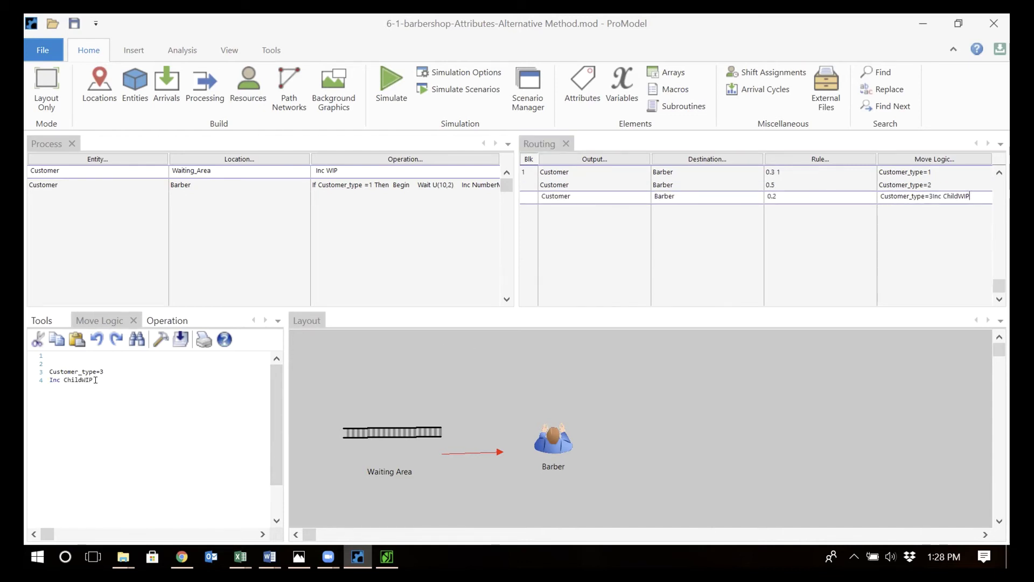
pyautogui.press('BackSpace')
pyautogui.press('BackSpace')
pyautogui.press('BackSpace')
pyautogui.press('BackSpace')
pyautogui.press('BackSpace')
pyautogui.press('BackSpace')
pyautogui.press('BackSpace')
pyautogui.press('BackSpace')
pyautogui.press('BackSpace')
pyautogui.press('BackSpace')
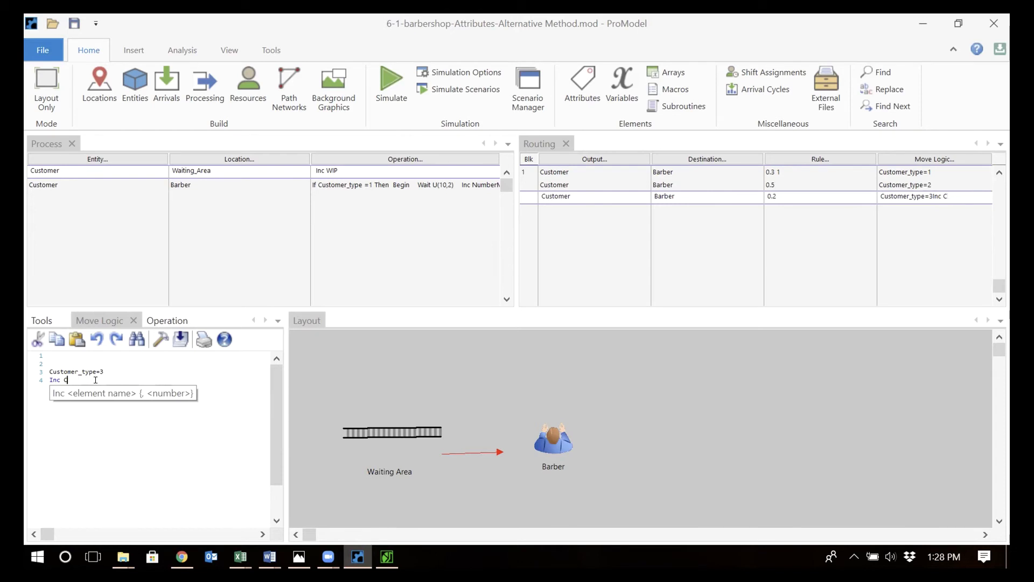
pyautogui.press('BackSpace')
pyautogui.press('BackSpace')
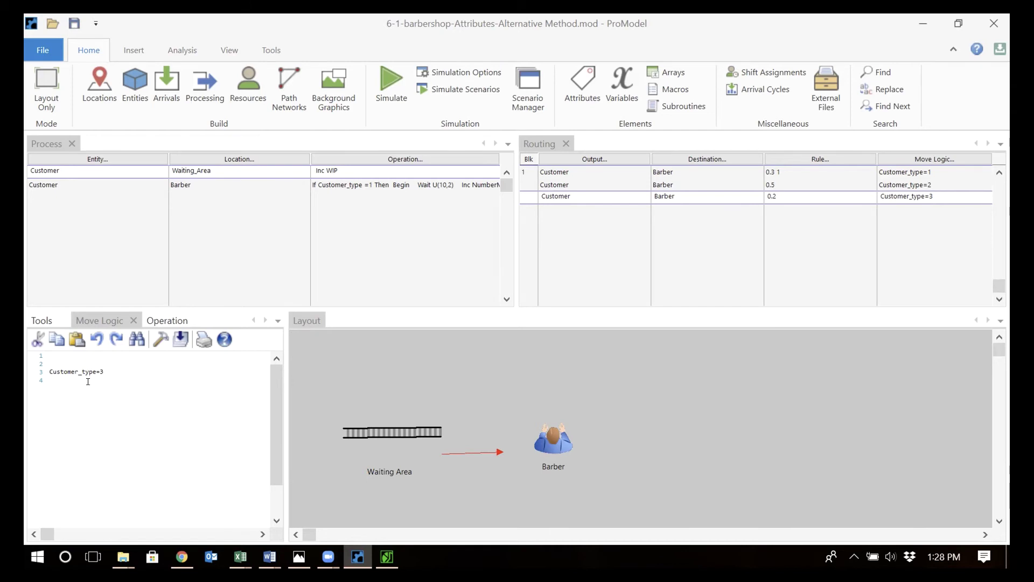
# Step: Delete the statement Dec MenWIP from the Customer_type 1 block of the Barber operation logic
pyautogui.click(343, 184)
pyautogui.click(167, 318)
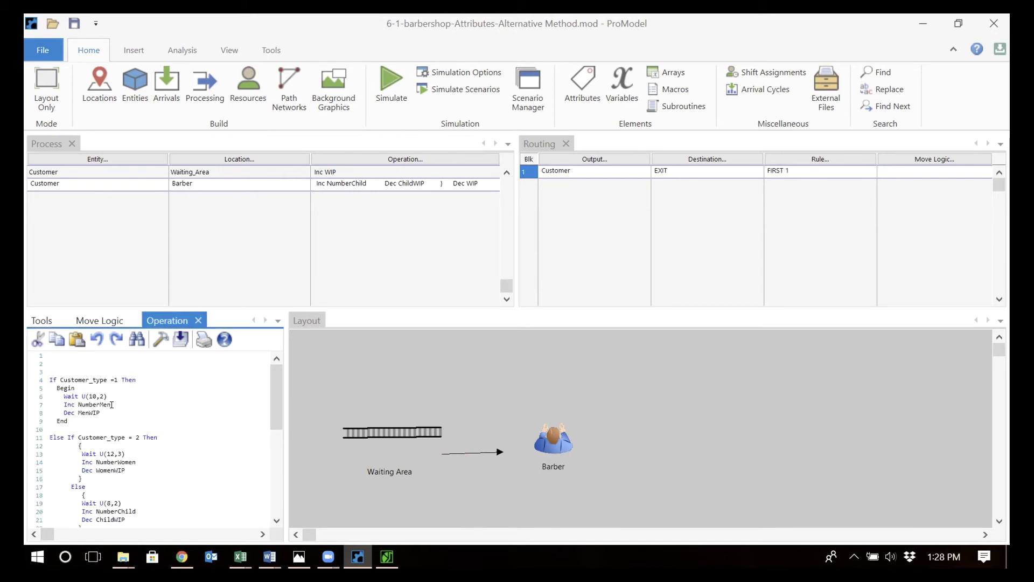
pyautogui.click(111, 404)
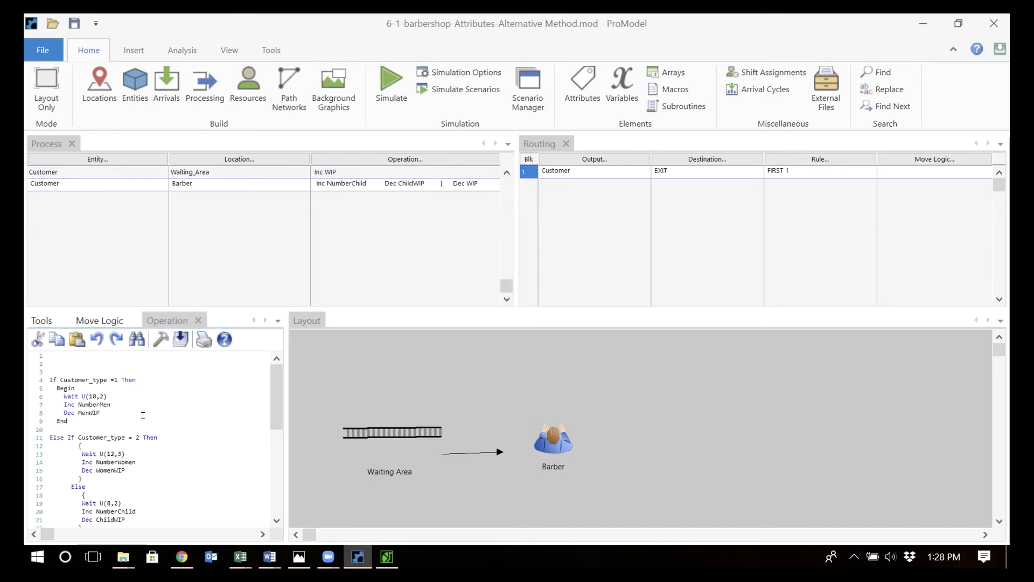
pyautogui.press('BackSpace')
pyautogui.press('BackSpace')
pyautogui.press('BackSpace')
pyautogui.press('BackSpace')
pyautogui.press('BackSpace')
pyautogui.press('BackSpace')
pyautogui.press('BackSpace')
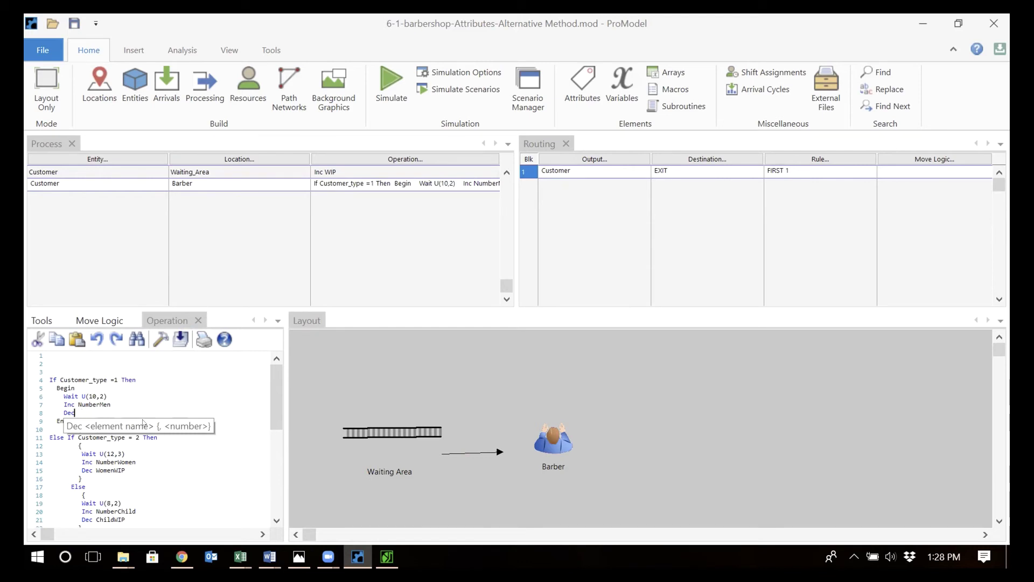
pyautogui.press('BackSpace')
pyautogui.press('BackSpace')
pyautogui.press('BackSpace')
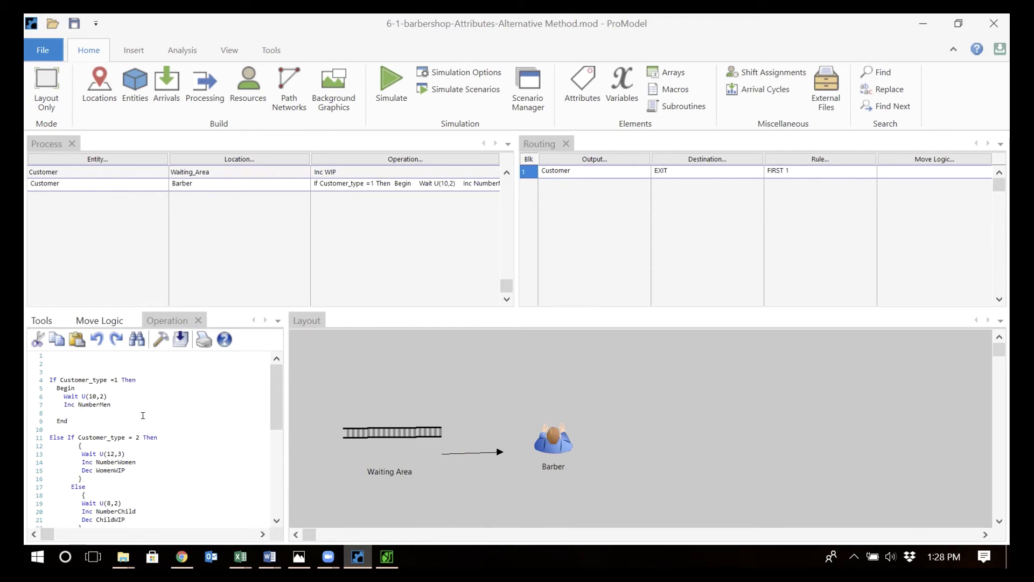
# Step: Delete the statement Dec WomenWIP from the Customer_type 2 block of the Barber operation logic
pyautogui.click(130, 467)
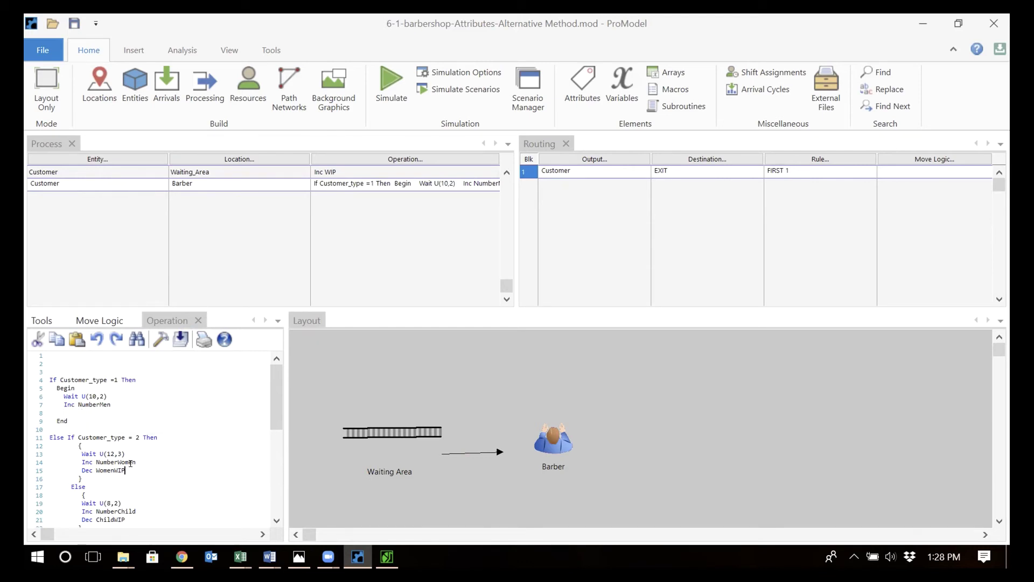
pyautogui.press('BackSpace')
pyautogui.press('BackSpace')
pyautogui.press('BackSpace')
pyautogui.press('BackSpace')
pyautogui.press('BackSpace')
pyautogui.press('BackSpace')
pyautogui.press('BackSpace')
pyautogui.press('BackSpace')
pyautogui.press('BackSpace')
pyautogui.press('BackSpace')
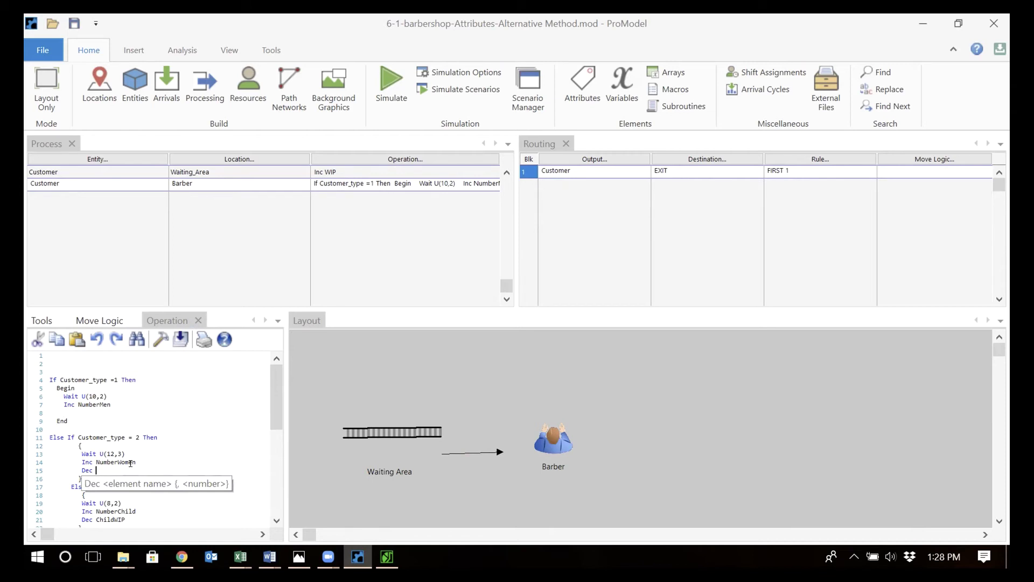
pyautogui.press('BackSpace')
pyautogui.press('BackSpace')
# Step: Delete the statement Dec ChildWIP from the final Else block of the Barber operation logic
pyautogui.click(125, 519)
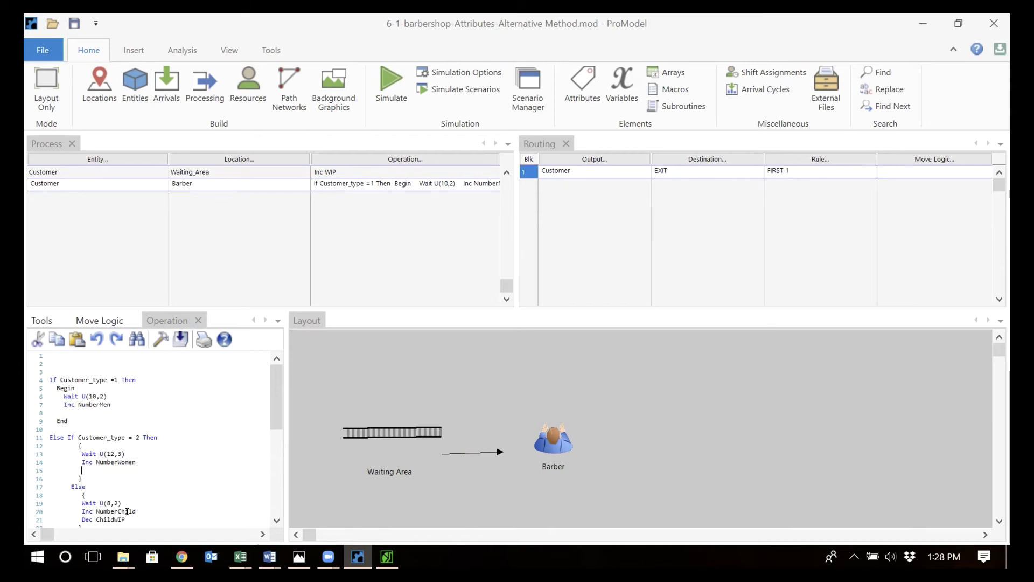
pyautogui.press('BackSpace')
pyautogui.press('BackSpace')
pyautogui.press('BackSpace')
pyautogui.press('BackSpace')
pyautogui.press('BackSpace')
pyautogui.press('BackSpace')
pyautogui.press('BackSpace')
pyautogui.press('BackSpace')
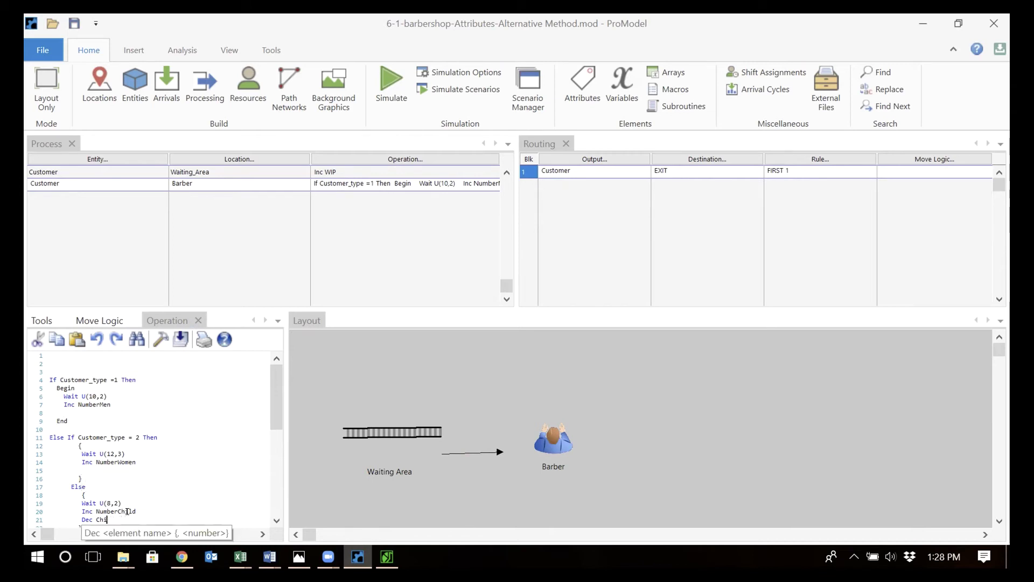
pyautogui.press('BackSpace')
pyautogui.press('BackSpace')
pyautogui.press('BackSpace')
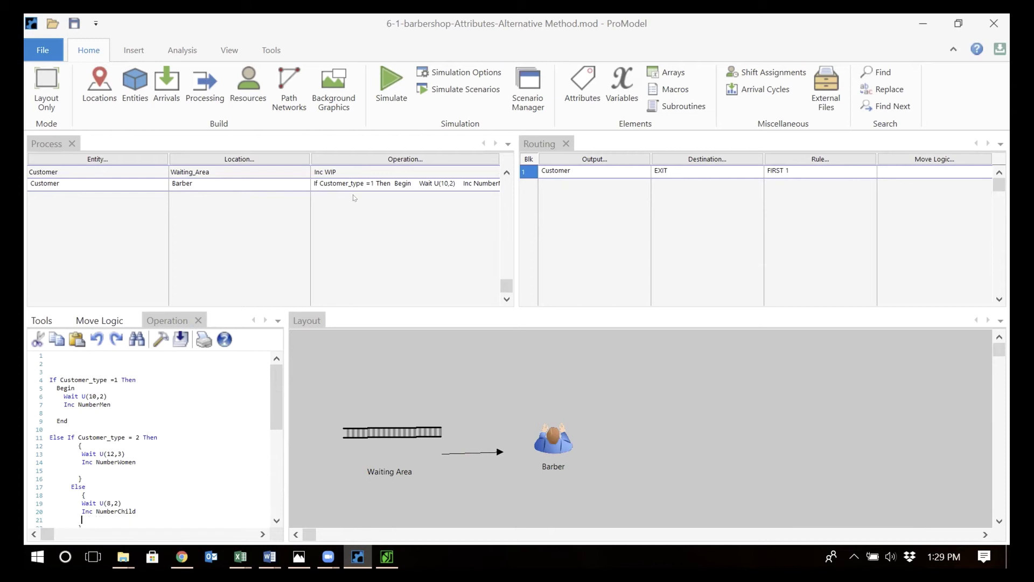
# Step: Compare the Waiting_Area process and its three routings with the operation logic of the Barber process
pyautogui.click(54, 171)
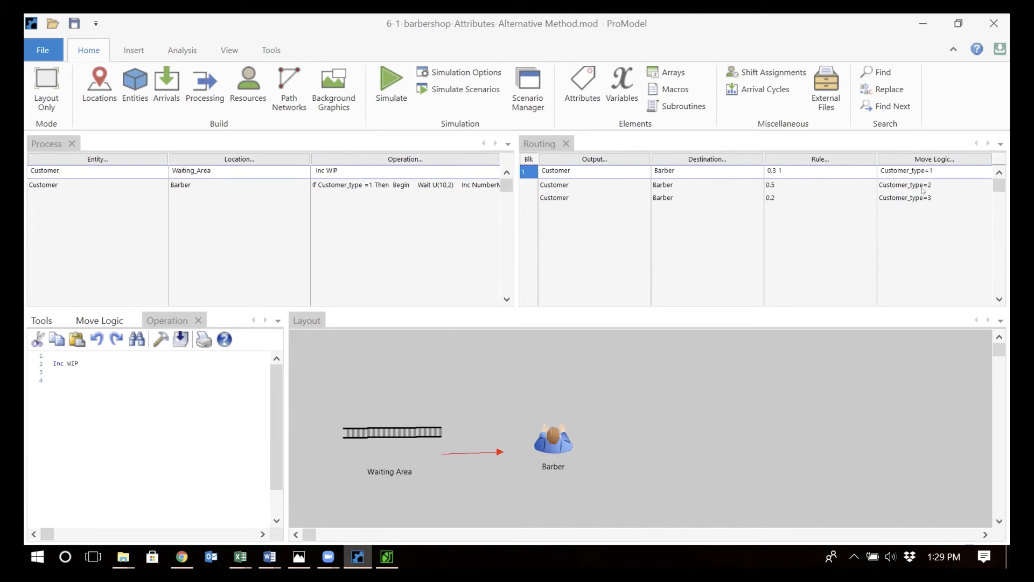
pyautogui.click(439, 184)
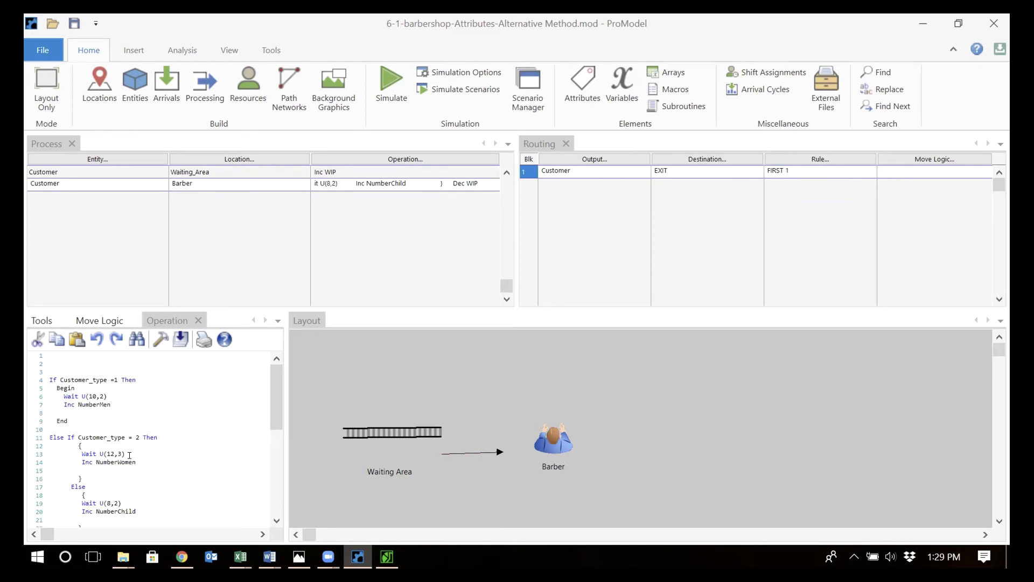
pyautogui.click(356, 175)
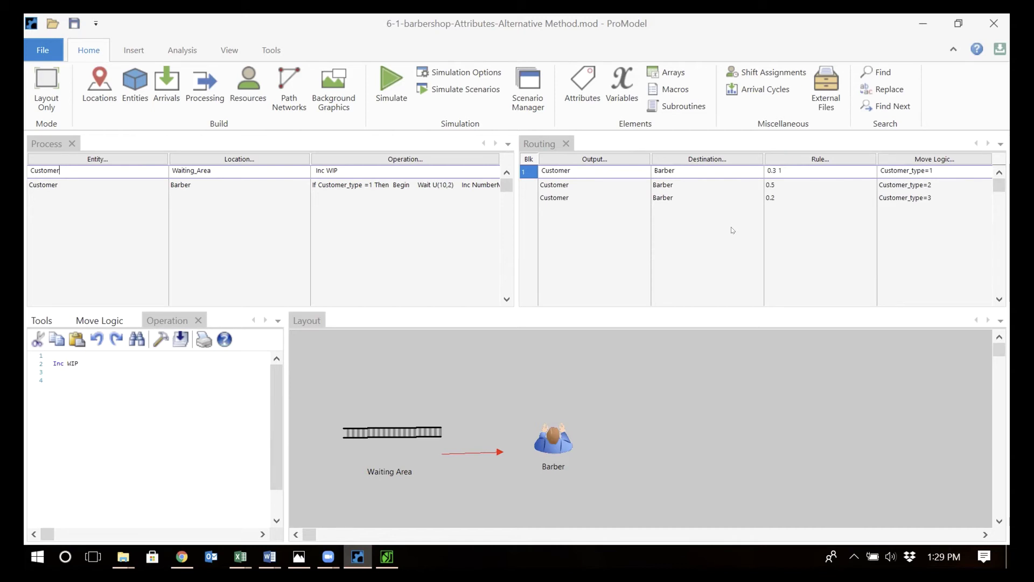
pyautogui.click(357, 186)
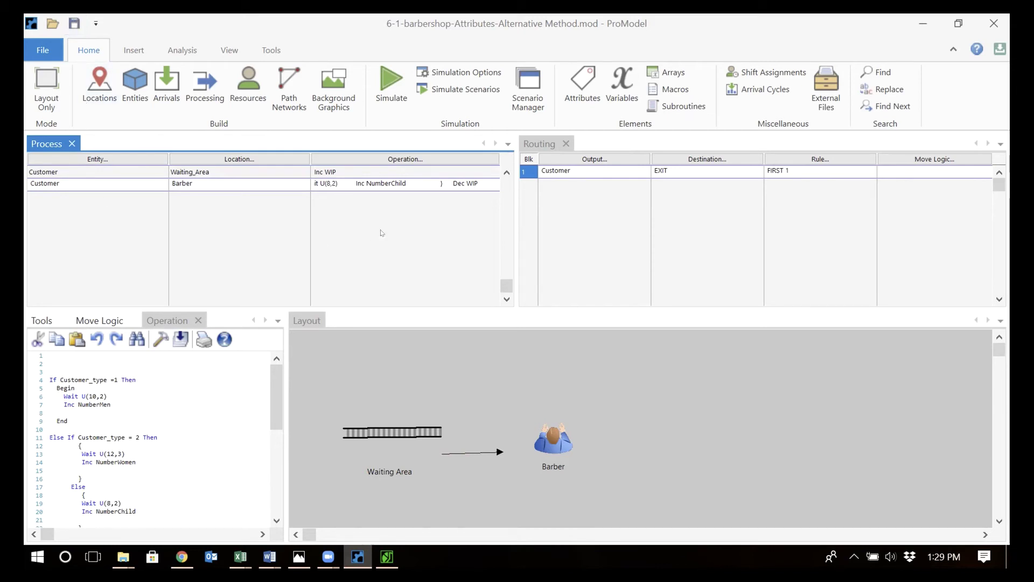
pyautogui.click(430, 172)
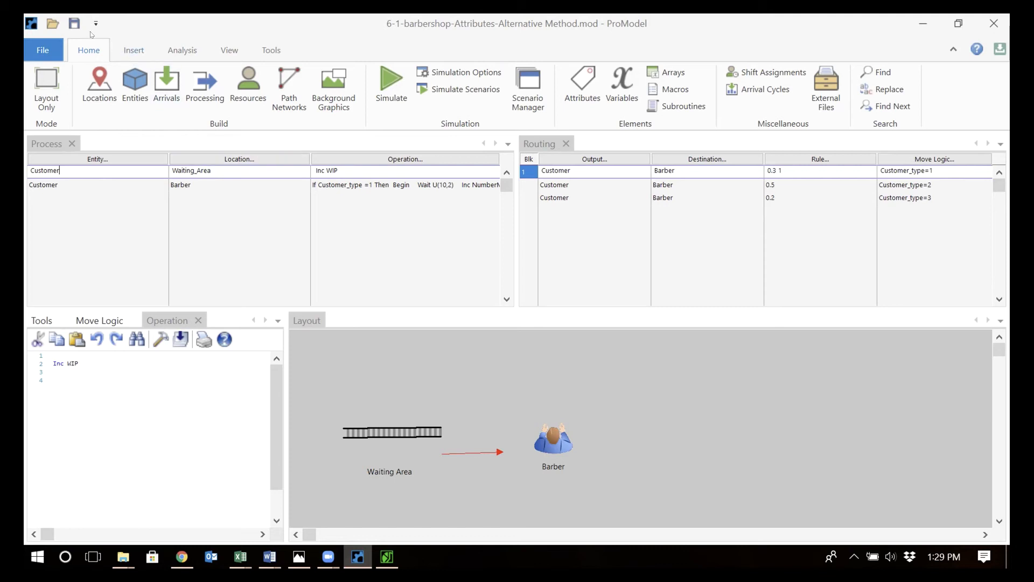
# Step: Save the model as a new file named 6-1-barbershop-Attributes-Alternative Method-v2.mod in the Week 6 folder
pyautogui.click(48, 47)
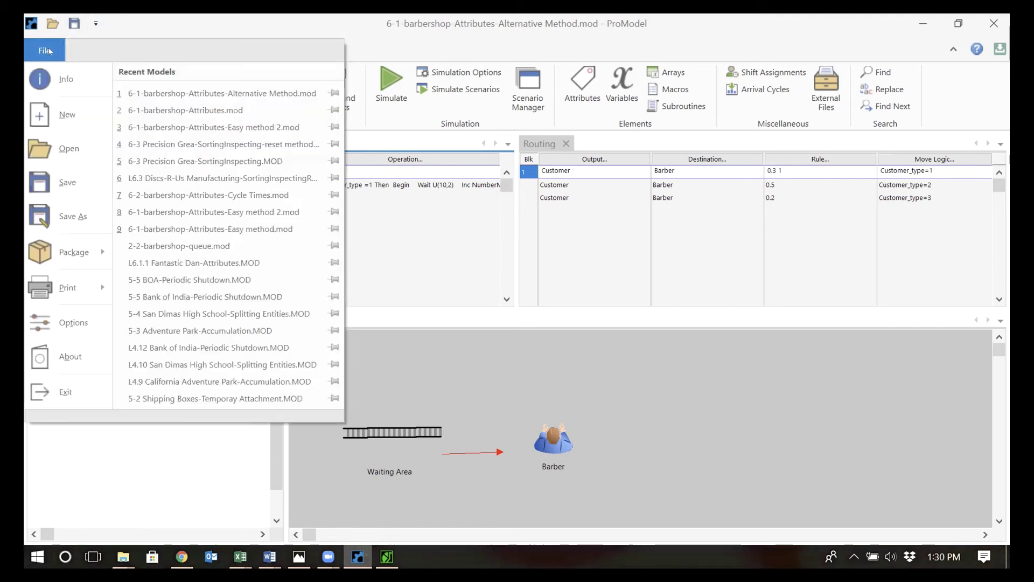
pyautogui.click(66, 221)
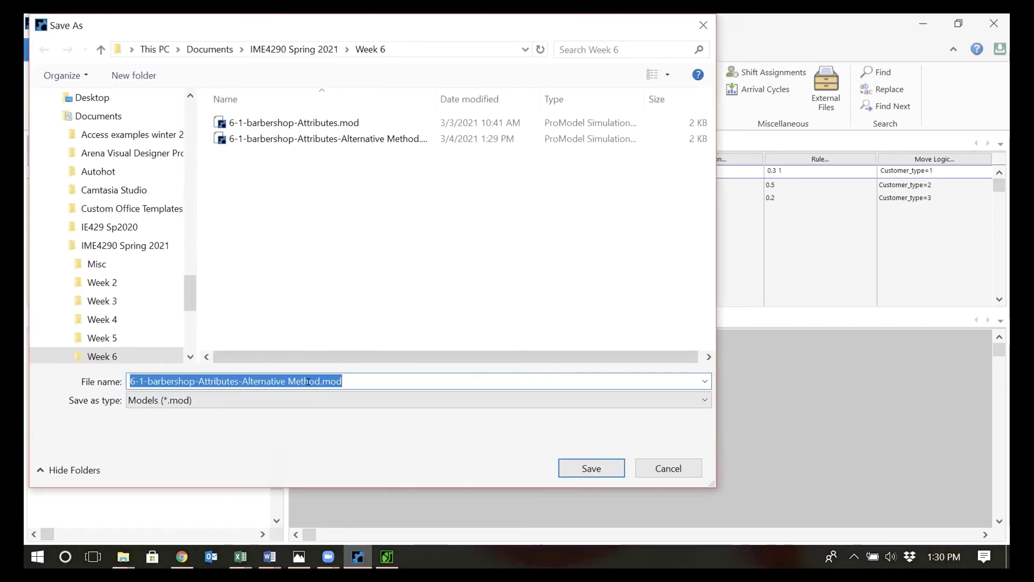
pyautogui.click(317, 381)
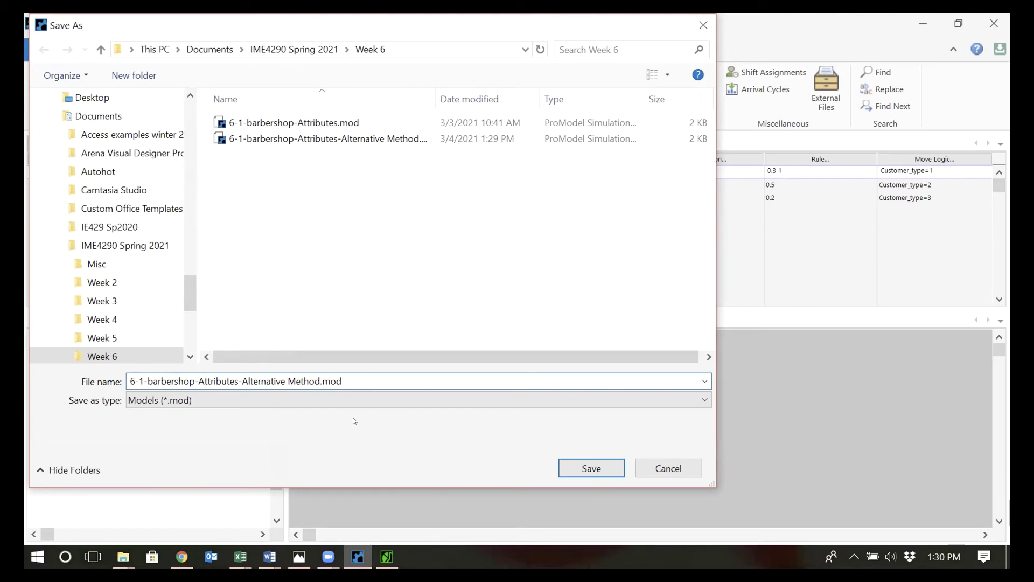
pyautogui.write('-v1')
pyautogui.press('BackSpace')
pyautogui.write('2')
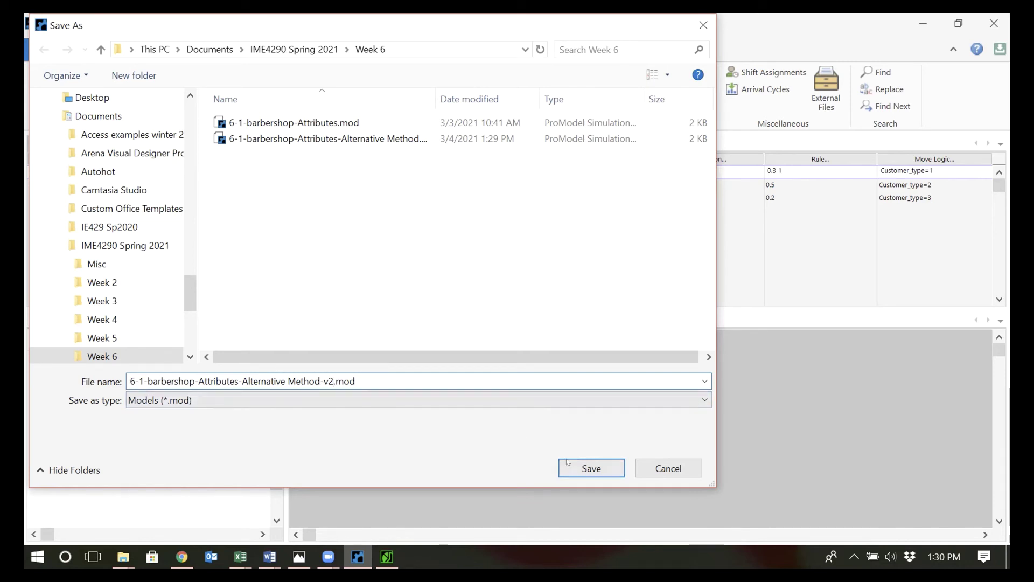
pyautogui.click(592, 468)
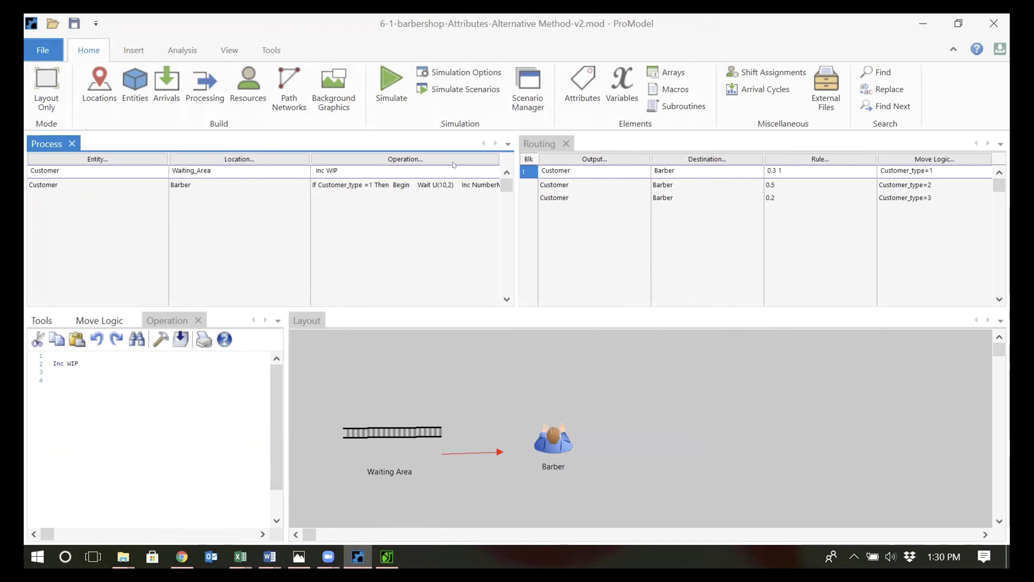
# Step: Set the destination of the Waiting_Area process's 0.3 and 0.5 probability routings to Waiting_Area
pyautogui.click(691, 157)
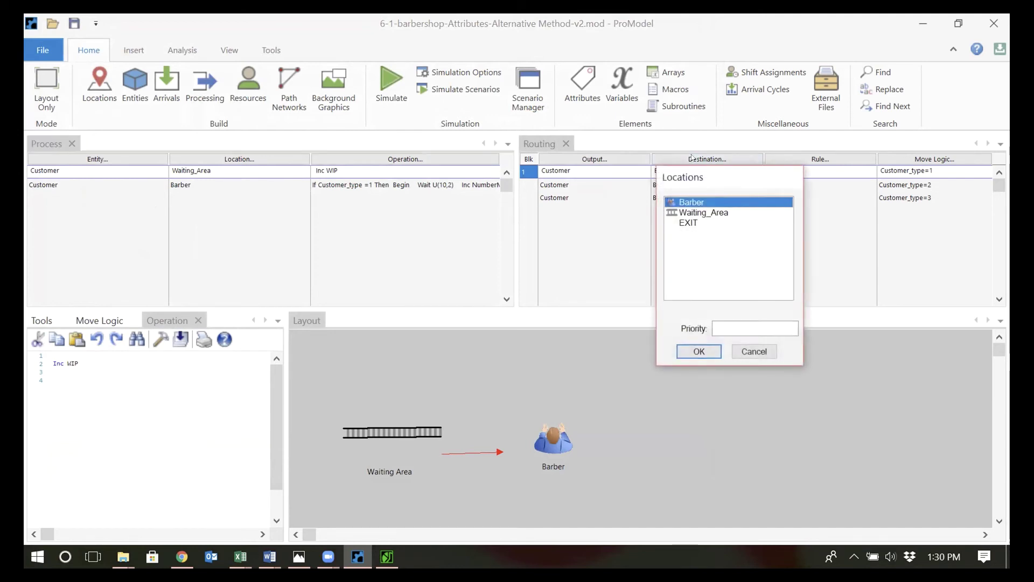
pyautogui.doubleClick(708, 215)
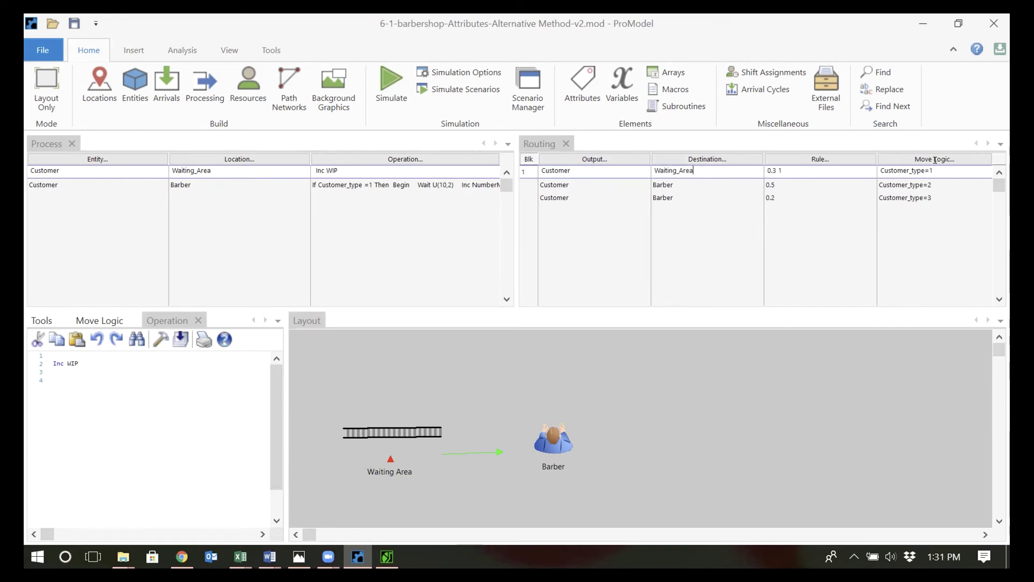
pyautogui.click(689, 184)
pyautogui.doubleClick(693, 183)
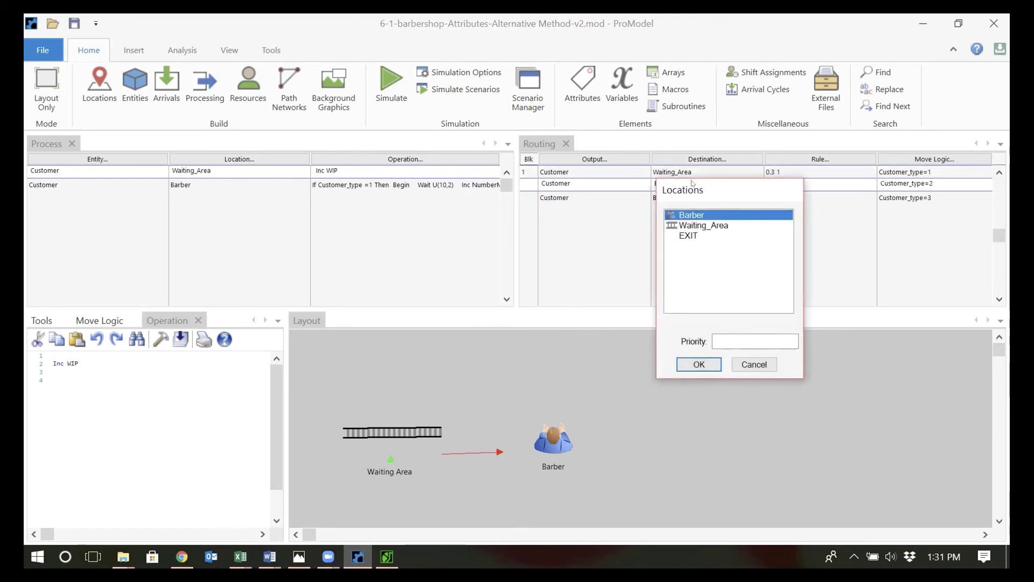
pyautogui.moveTo(692, 183); pyautogui.dragTo(699, 211)
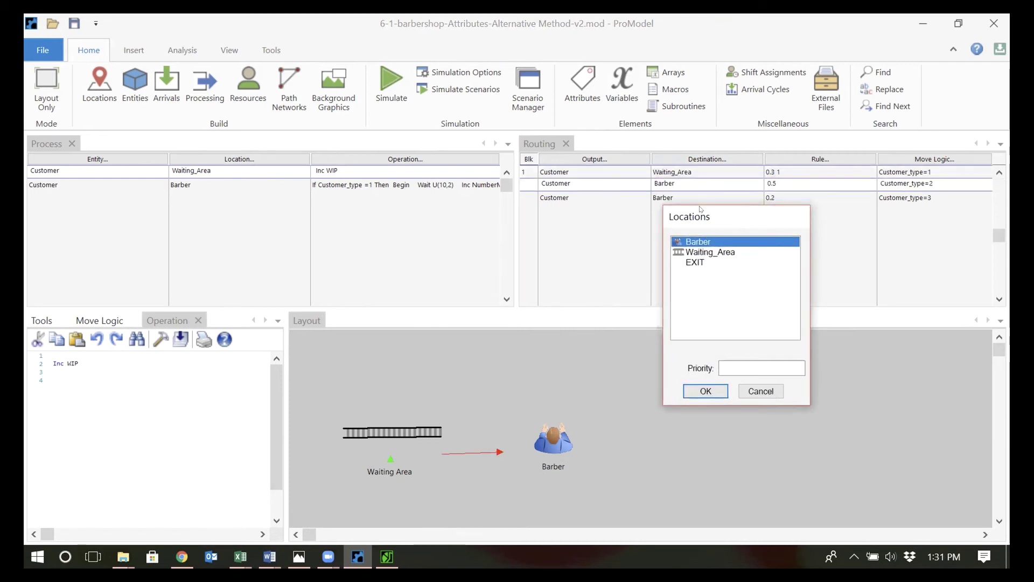
pyautogui.doubleClick(709, 251)
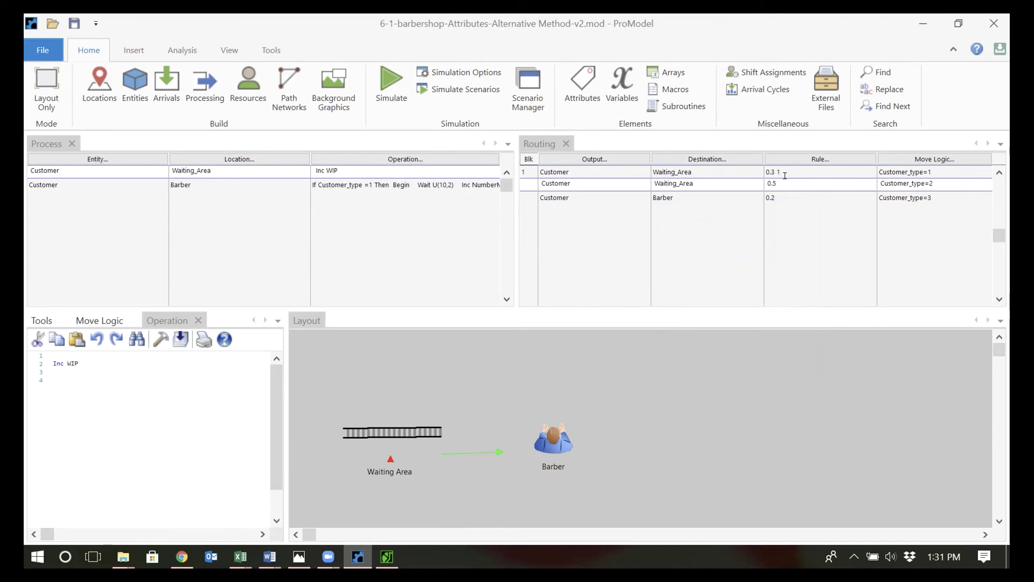
# Step: Set the destination of the Waiting_Area process's 0.2 probability routing to Waiting_Area
pyautogui.click(677, 195)
pyautogui.doubleClick(694, 195)
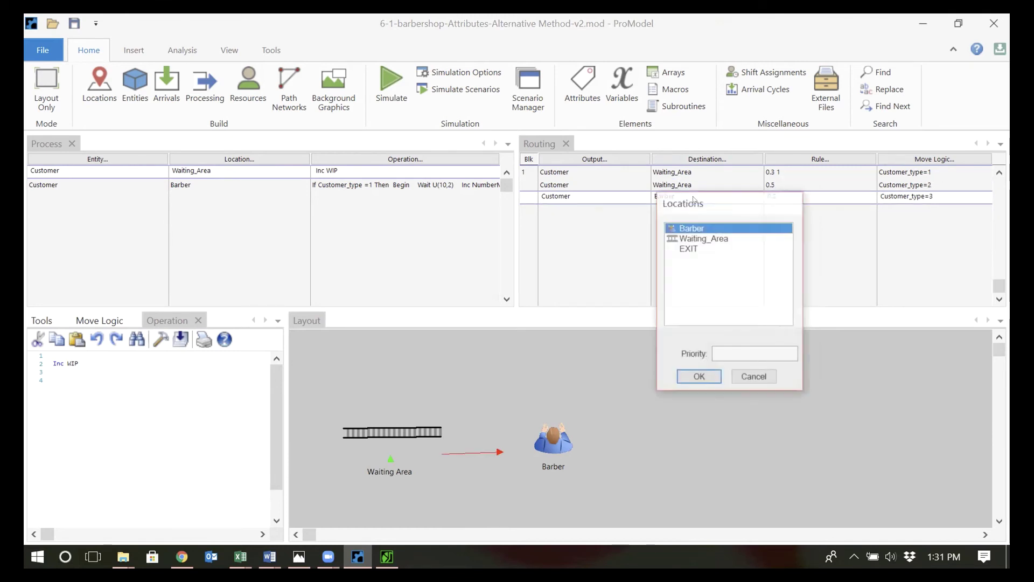
pyautogui.click(708, 237)
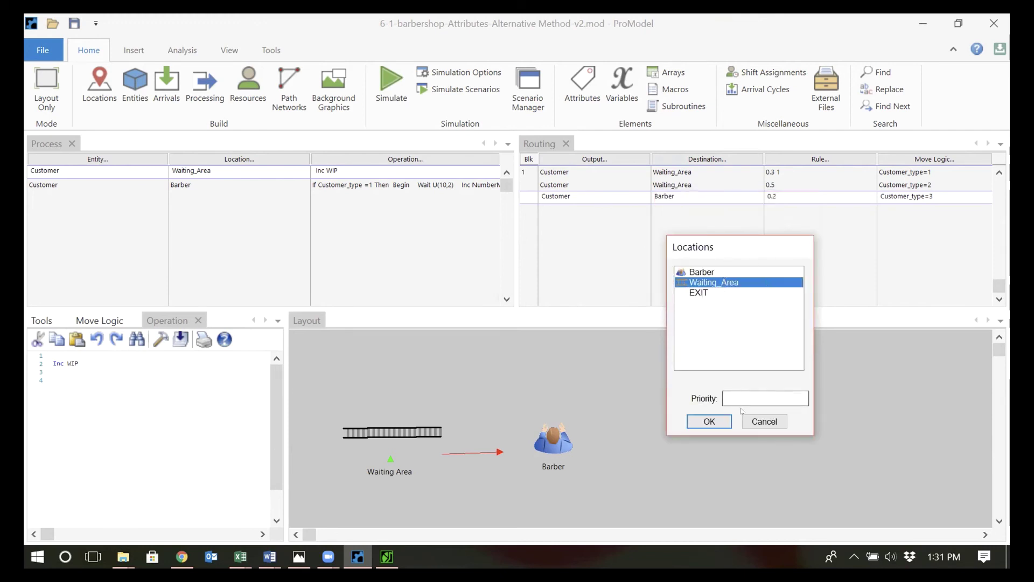
pyautogui.click(709, 421)
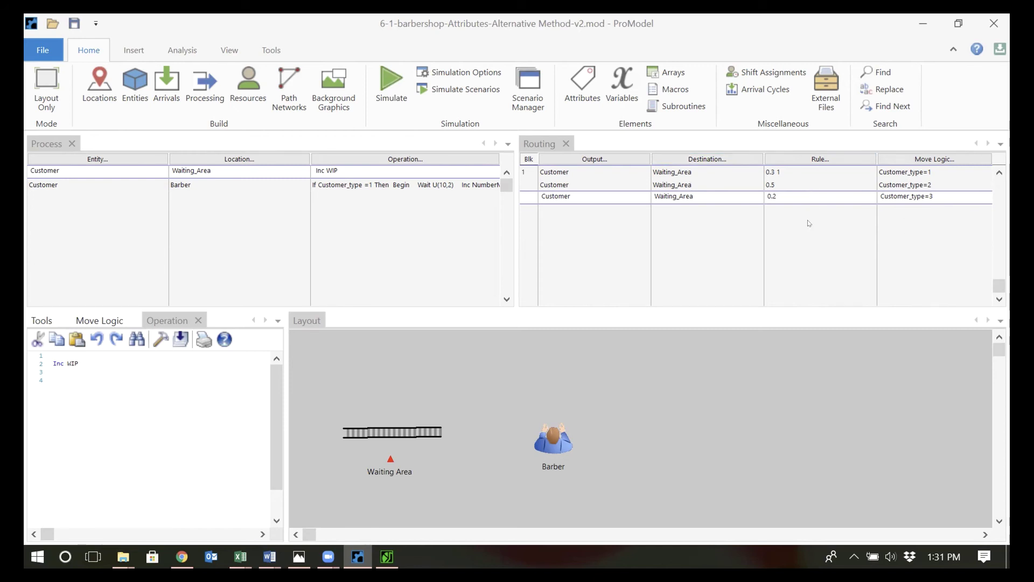
# Step: Add a new process record below the Barber process for the Customer entity at the Waiting_Area location
pyautogui.click(360, 184)
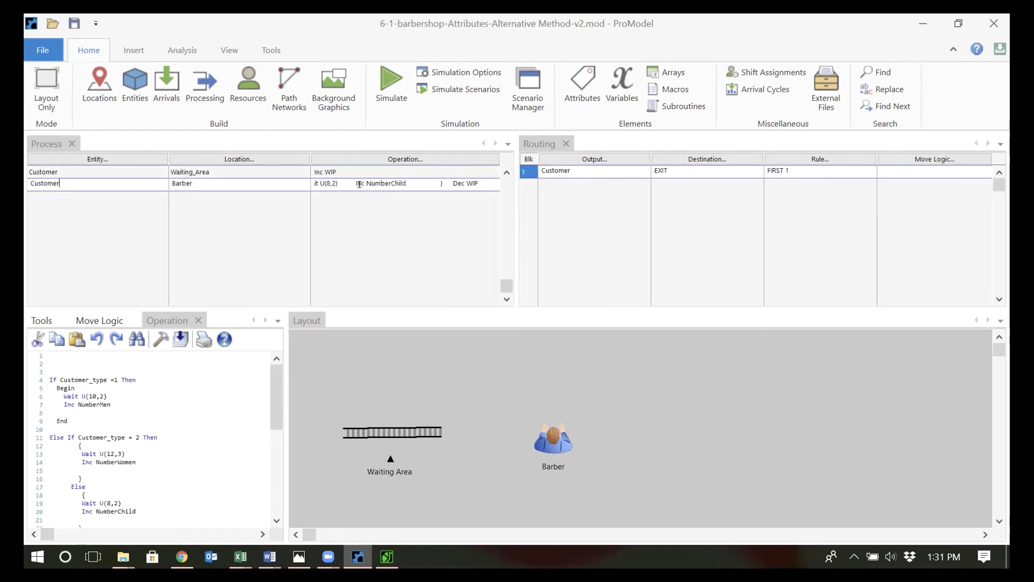
pyautogui.click(363, 194)
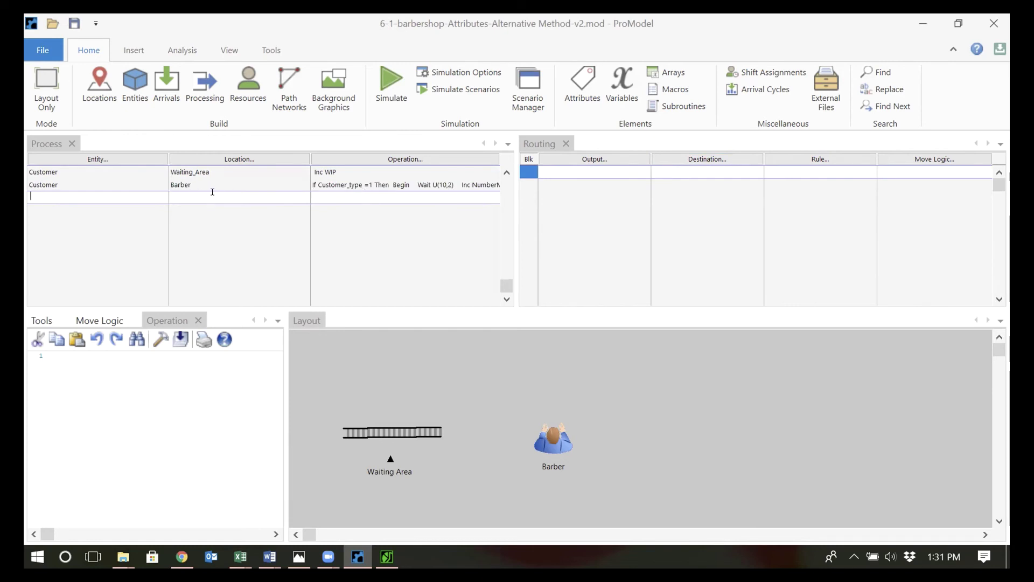
pyautogui.click(226, 174)
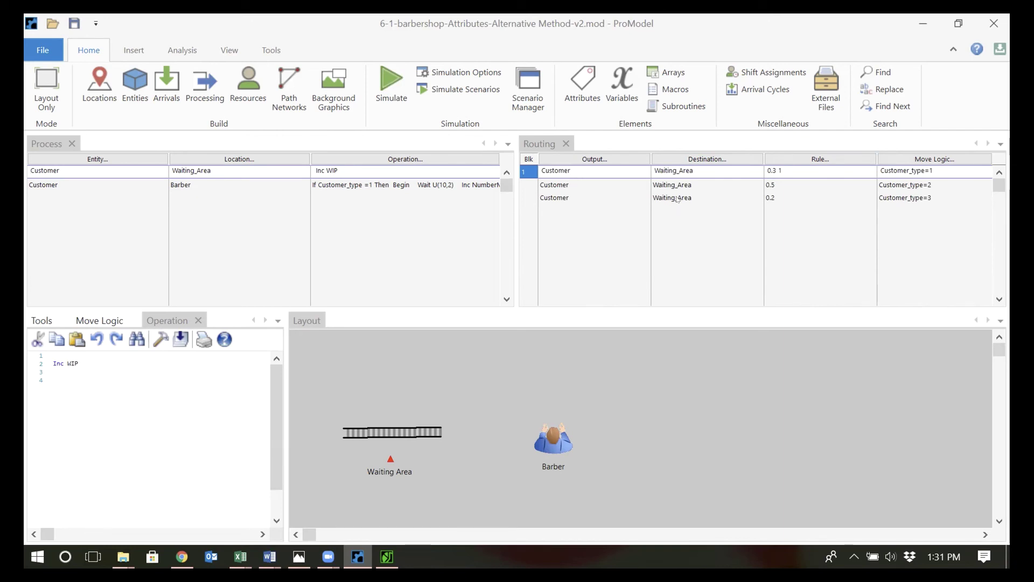
pyautogui.click(190, 184)
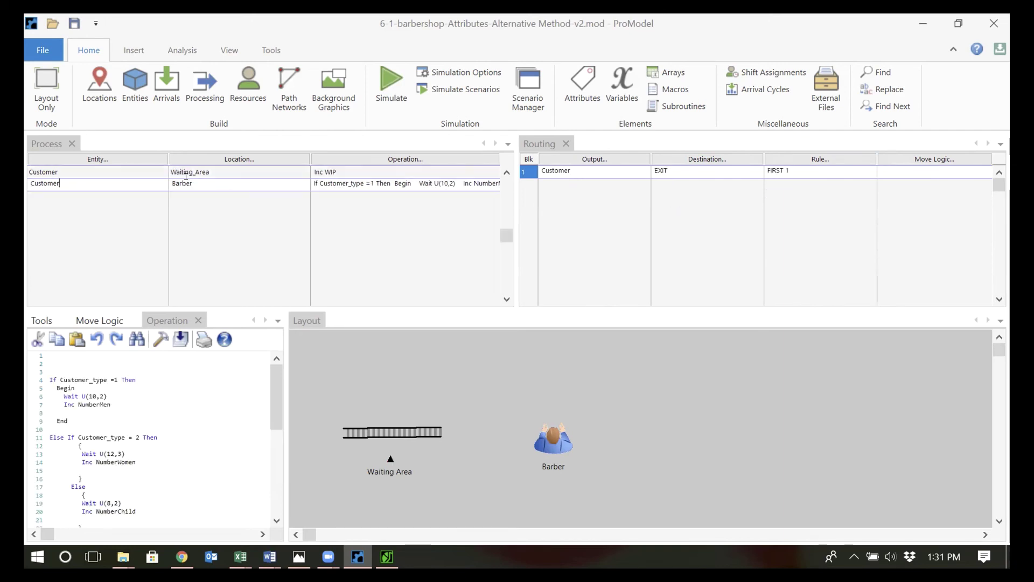
pyautogui.press('Return')
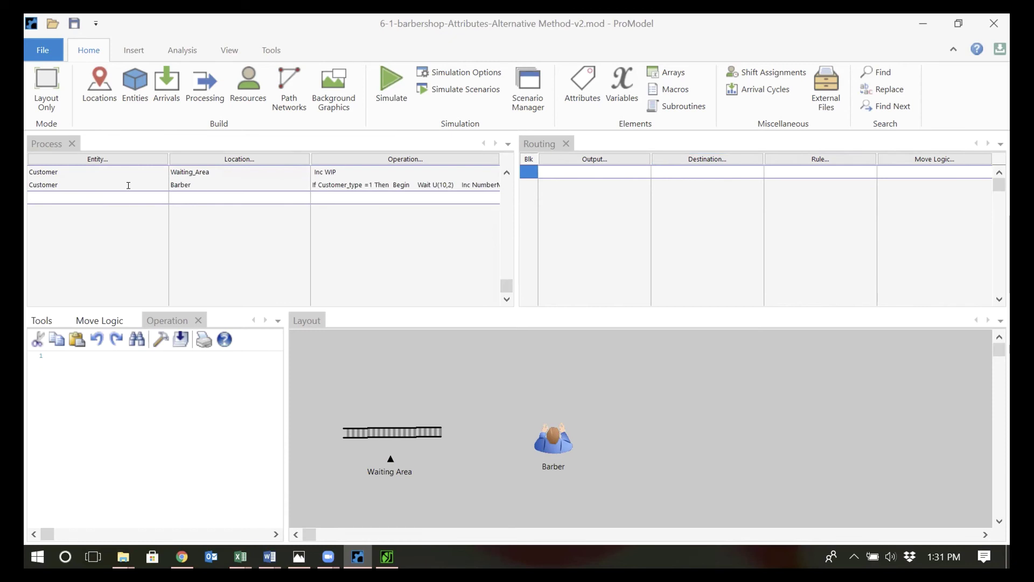
pyautogui.press('F3')
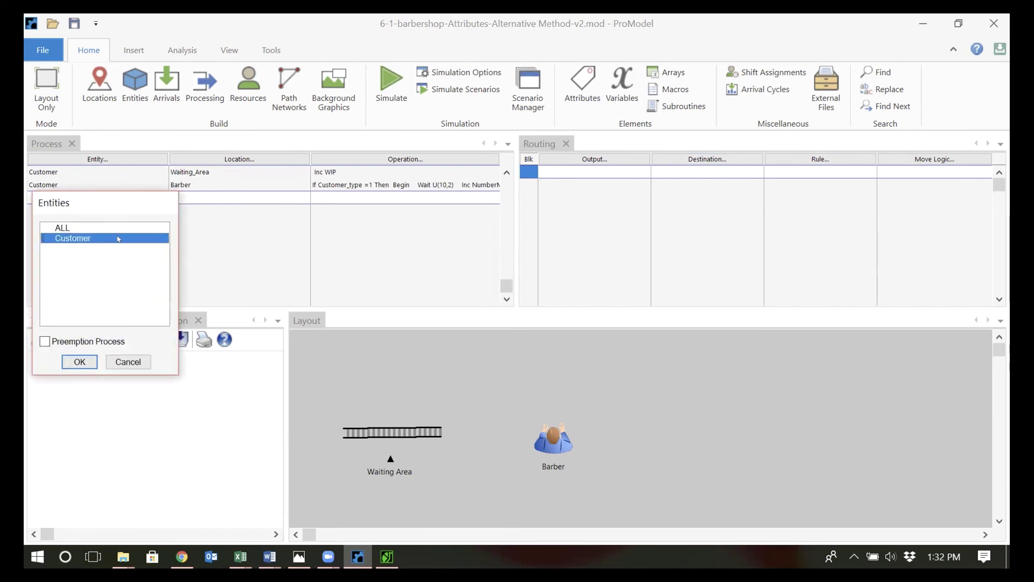
pyautogui.click(76, 363)
pyautogui.click(192, 195)
pyautogui.press('F3')
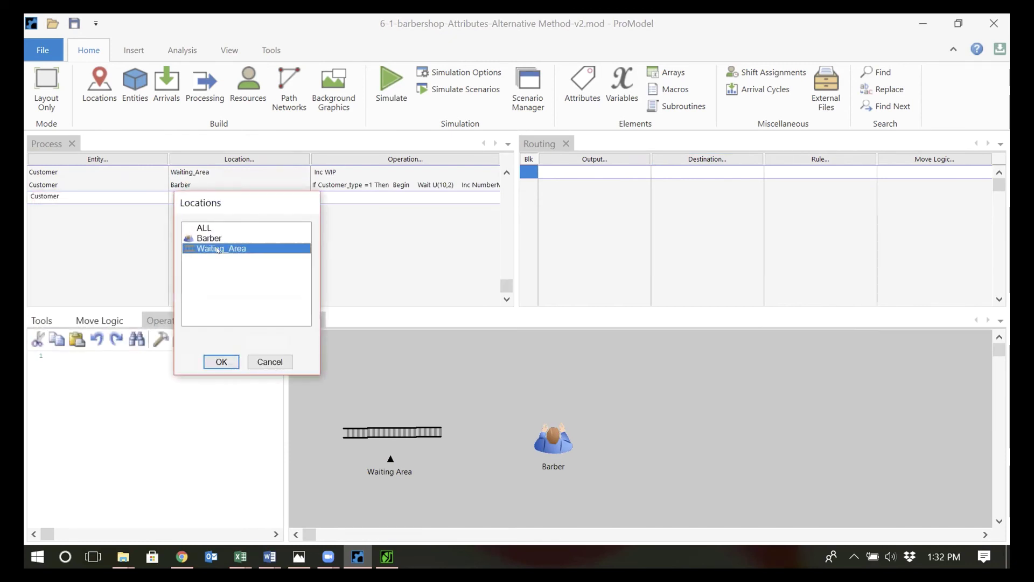
pyautogui.doubleClick(231, 248)
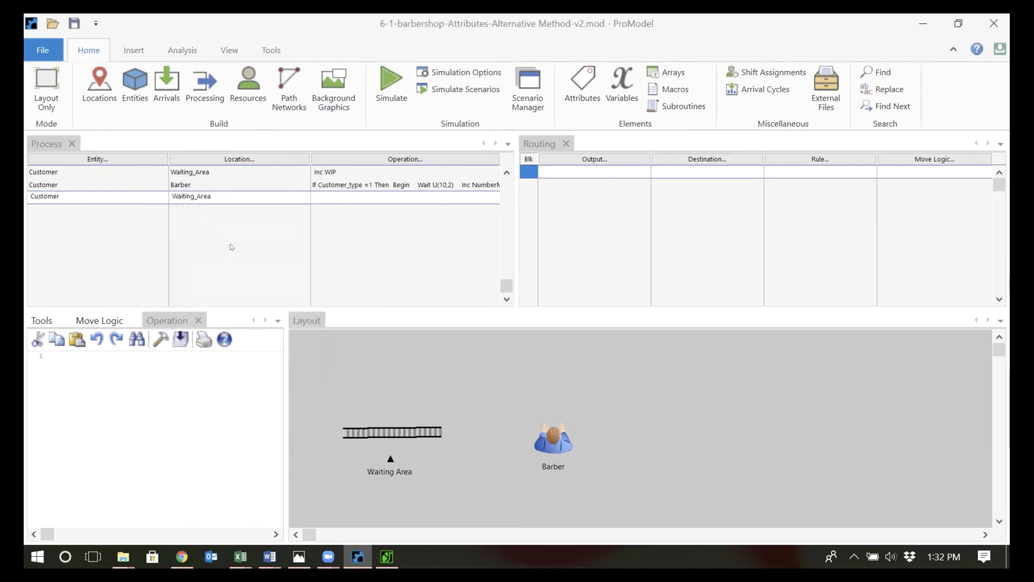
# Step: Define the routing of the new Waiting_Area process with Customer as output and Barber as destination
pyautogui.click(588, 170)
pyautogui.press('F3')
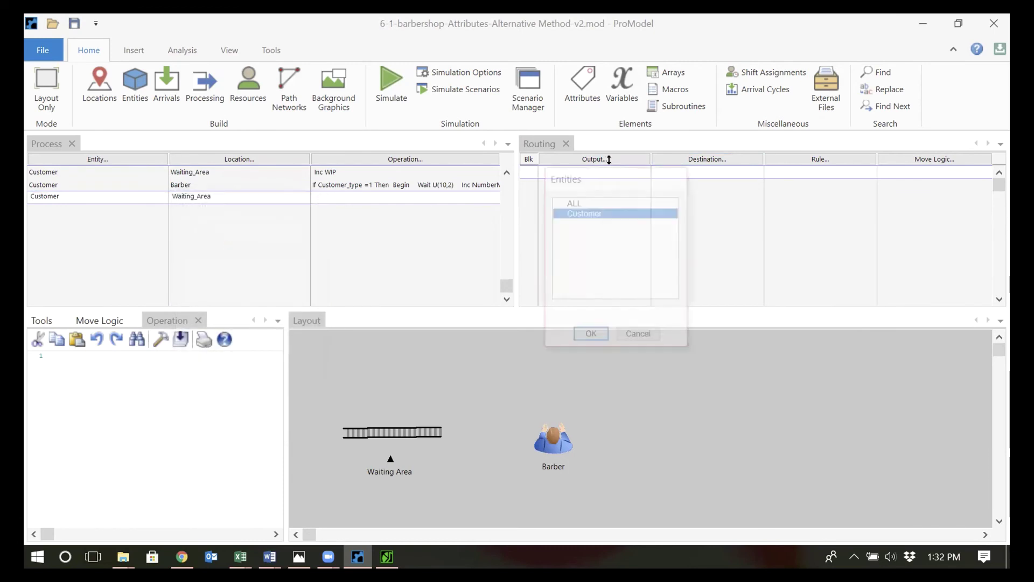
pyautogui.doubleClick(595, 213)
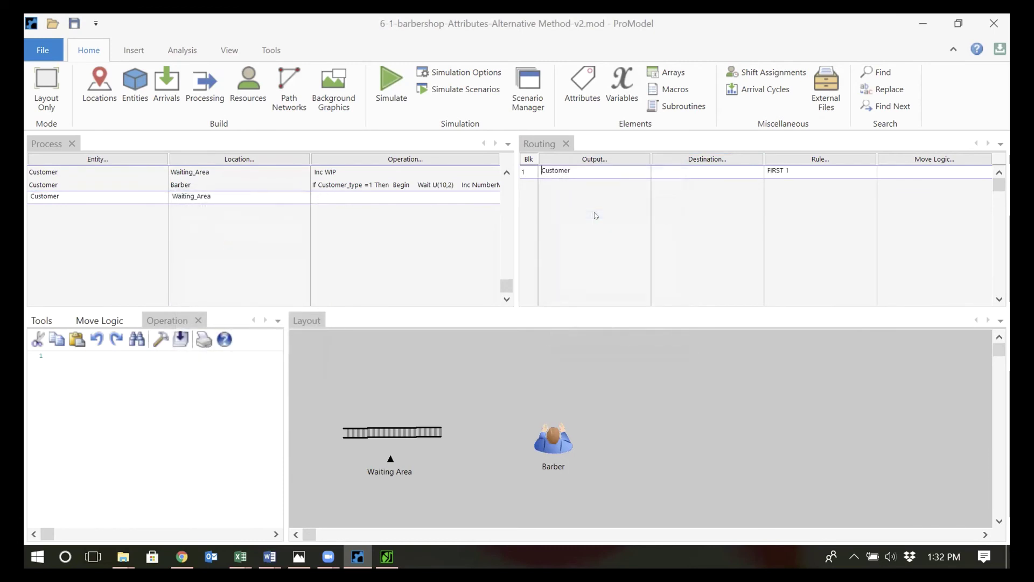
pyautogui.click(691, 160)
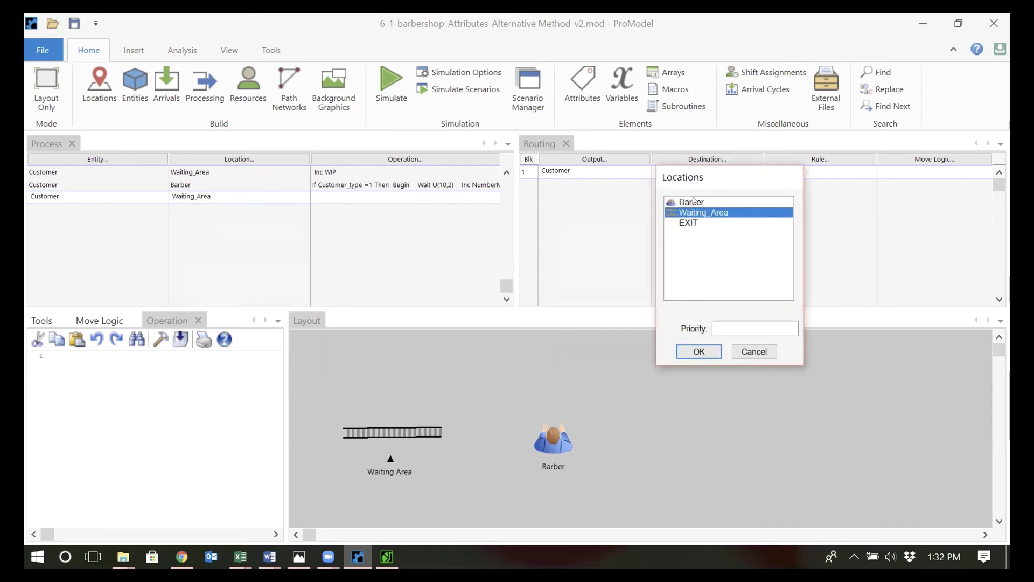
pyautogui.doubleClick(695, 200)
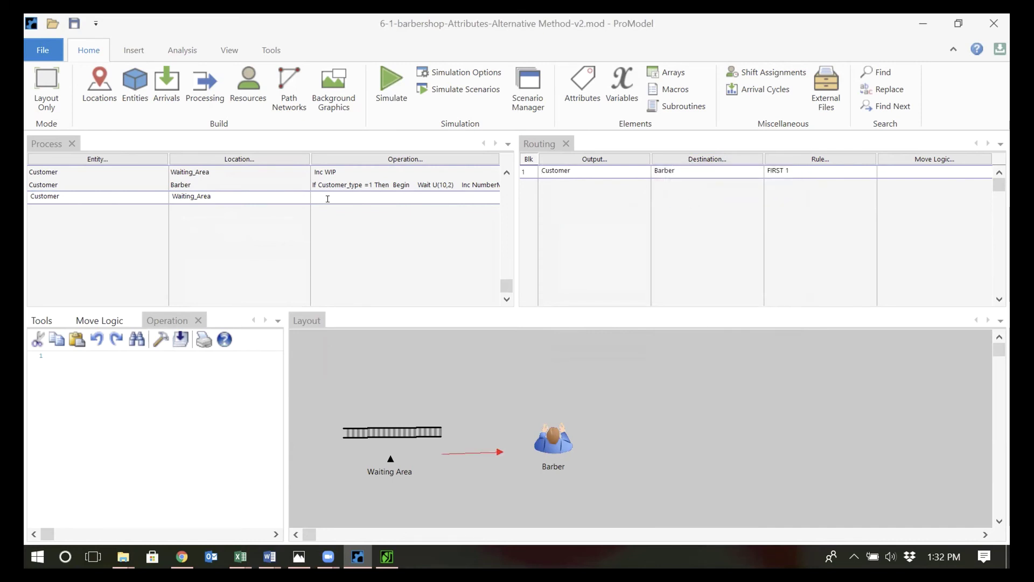
# Step: Add the statement Inc MenWIP below Customer_type=1 in the move logic of the first Waiting_Area process's 0.3 routing
pyautogui.click(262, 185)
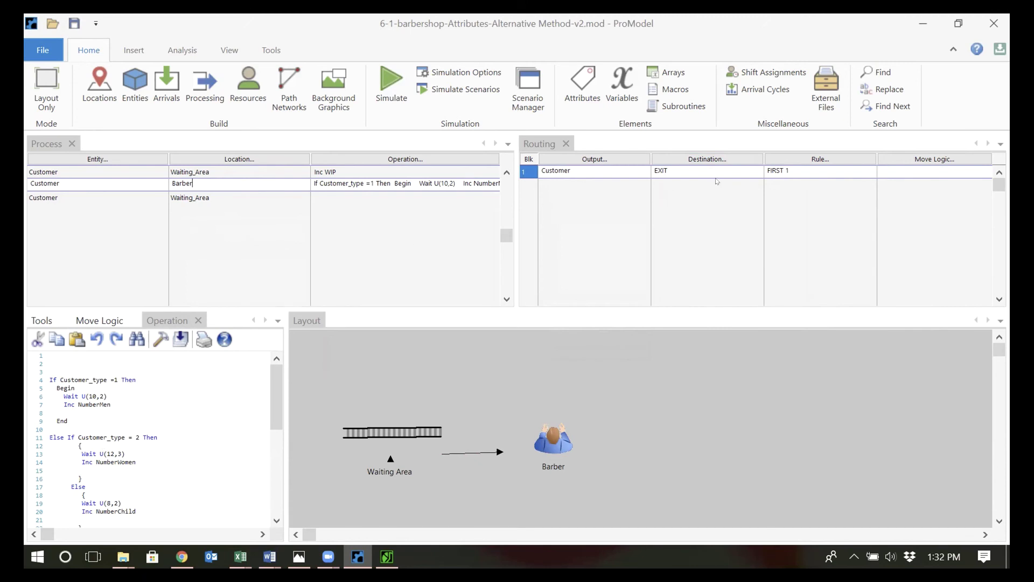
pyautogui.click(358, 169)
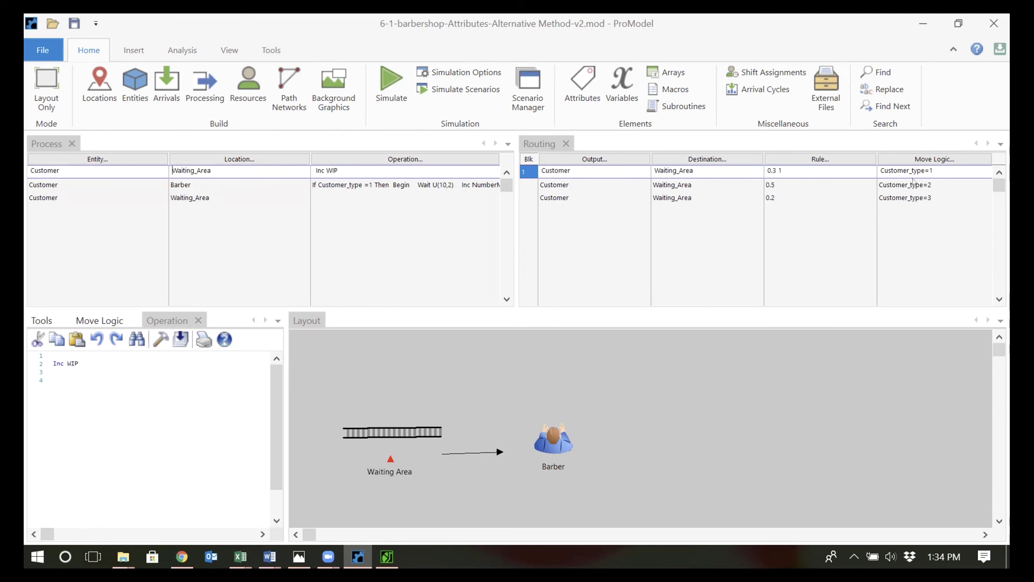
pyautogui.click(940, 170)
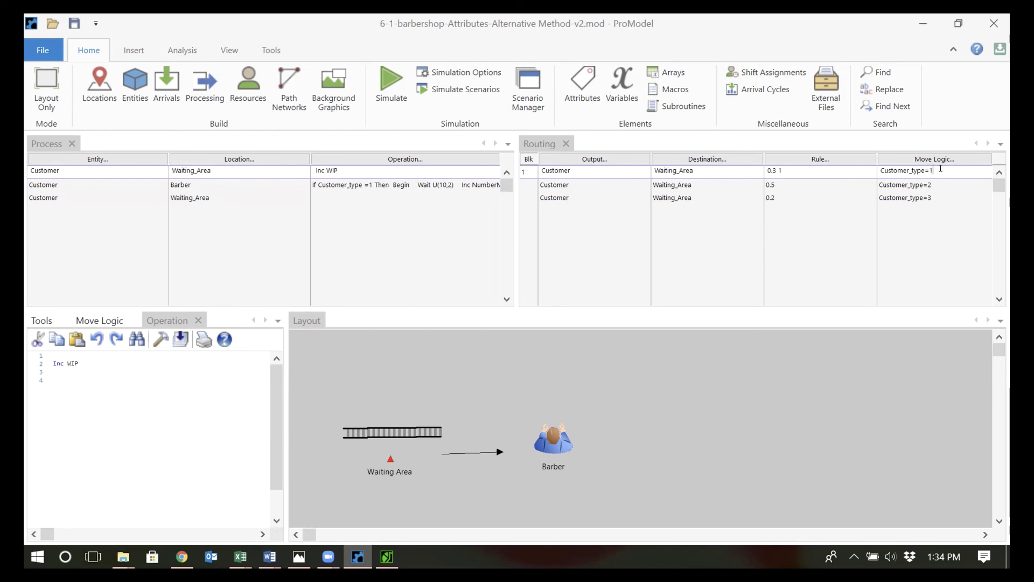
pyautogui.click(102, 317)
pyautogui.click(112, 364)
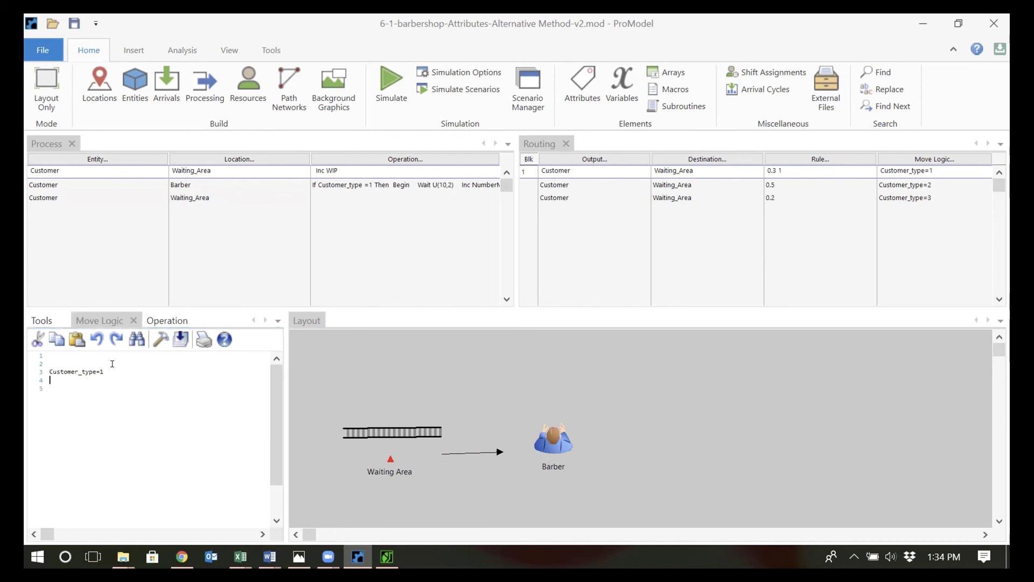
pyautogui.press('Return')
pyautogui.write('Inc ')
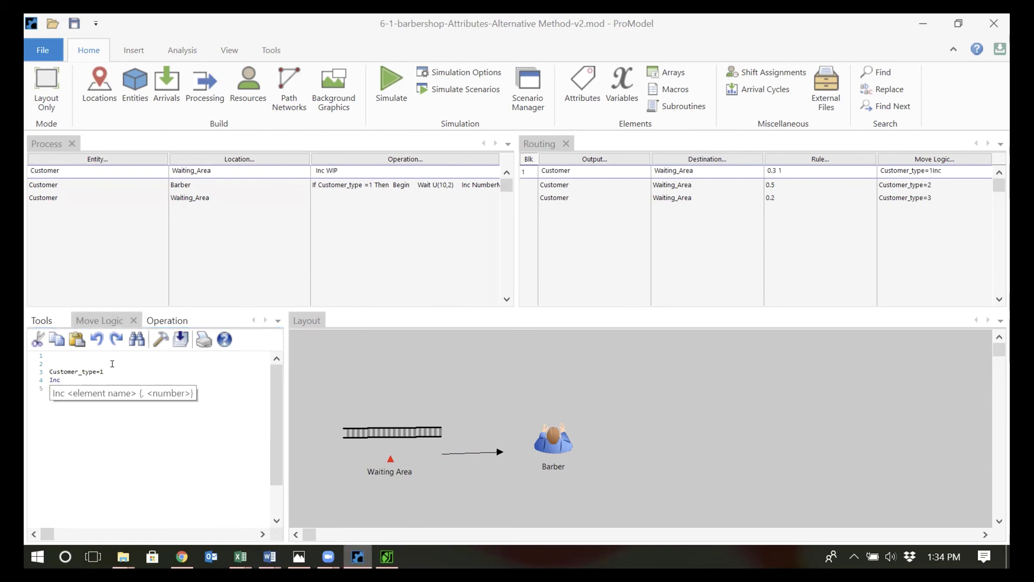
pyautogui.write('m')
pyautogui.doubleClick(94, 405)
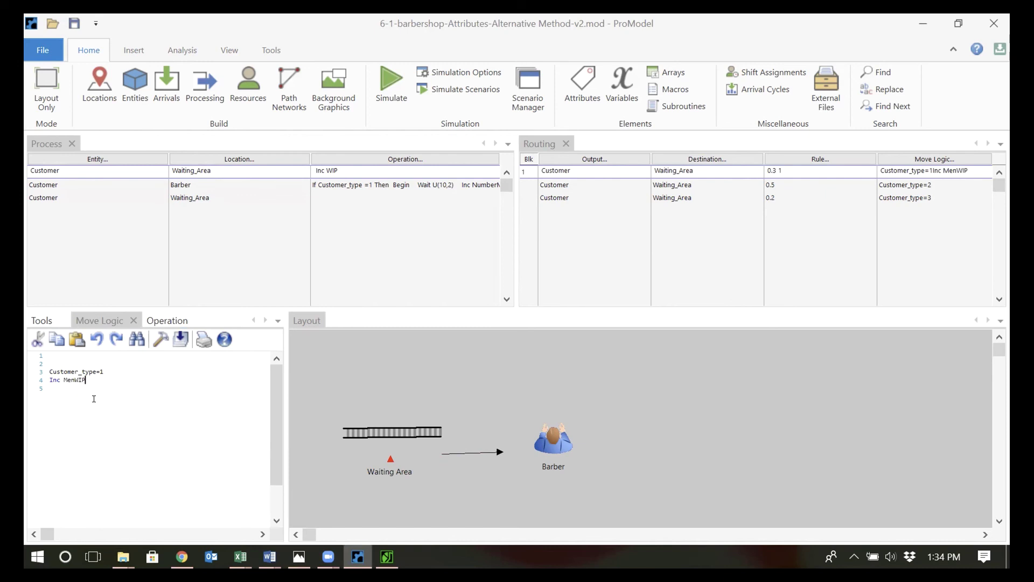
# Step: Add the statement Inc WomenWIP below Customer_type=2 in the move logic of the 0.5 routing
pyautogui.click(906, 187)
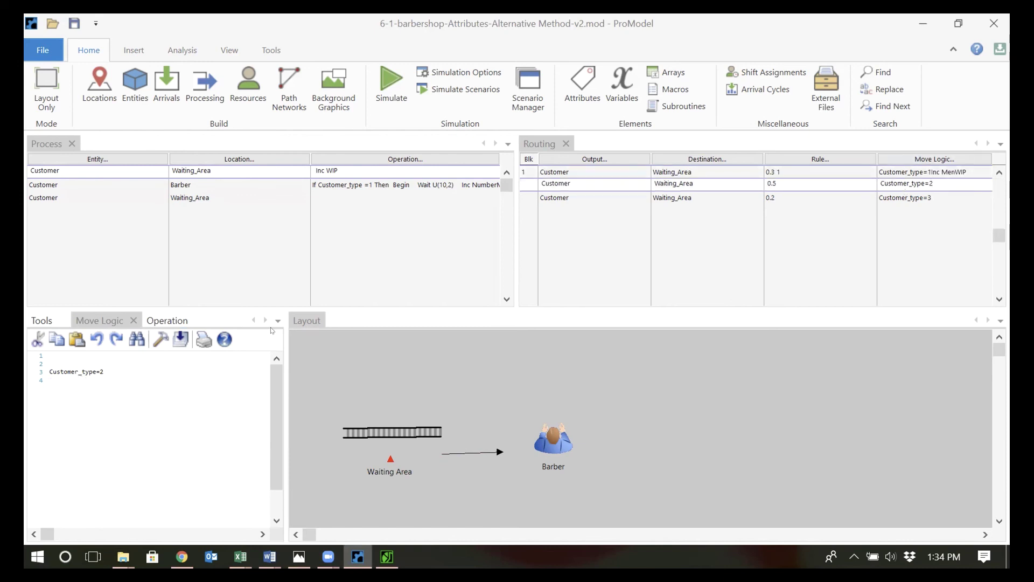
pyautogui.press('Return')
pyautogui.press('BackSpace')
pyautogui.write('Inc w')
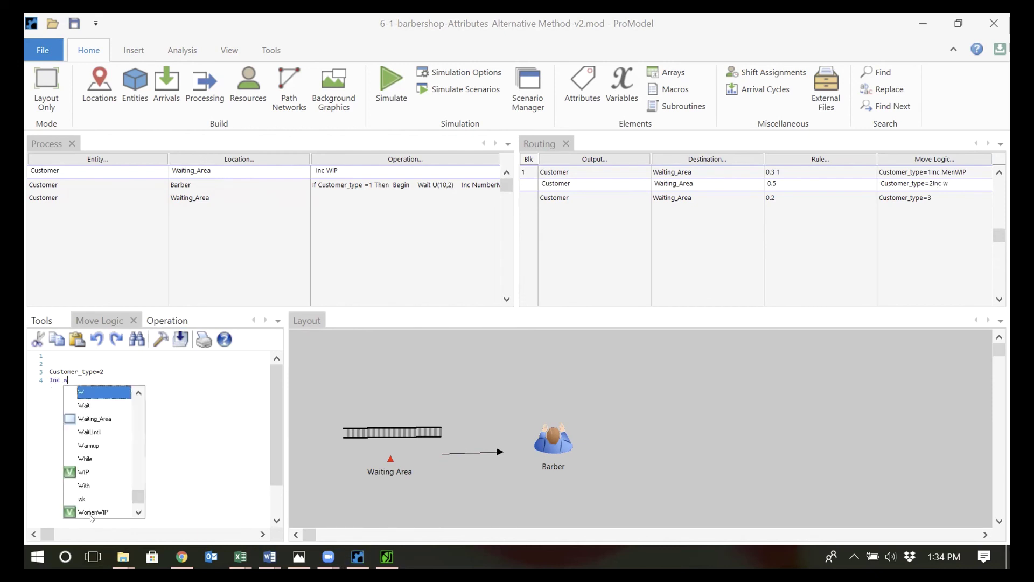
pyautogui.doubleClick(93, 511)
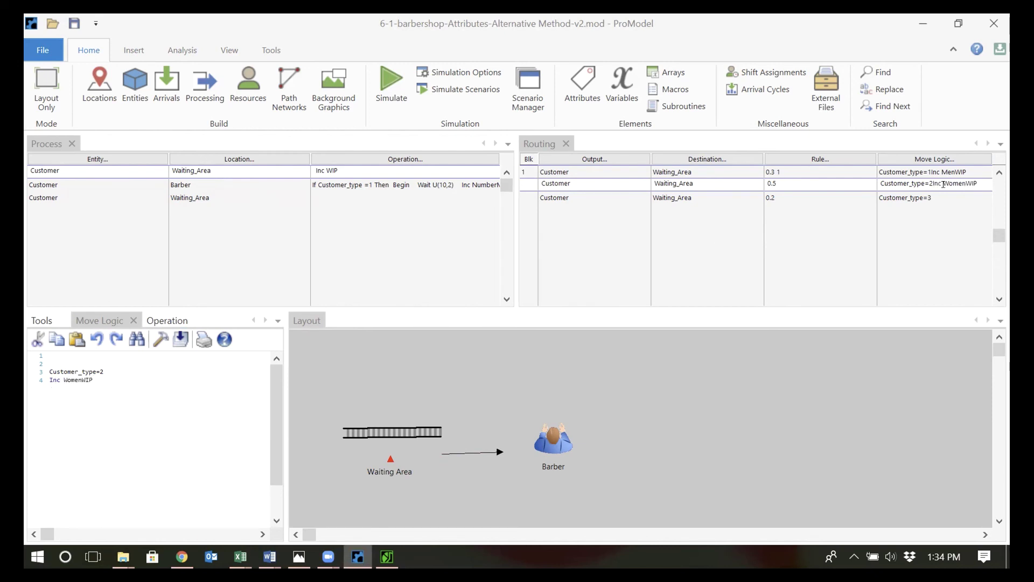
# Step: Add the statement Inc ChildWIP below Customer_type=3 in the move logic of the 0.2 routing
pyautogui.click(925, 192)
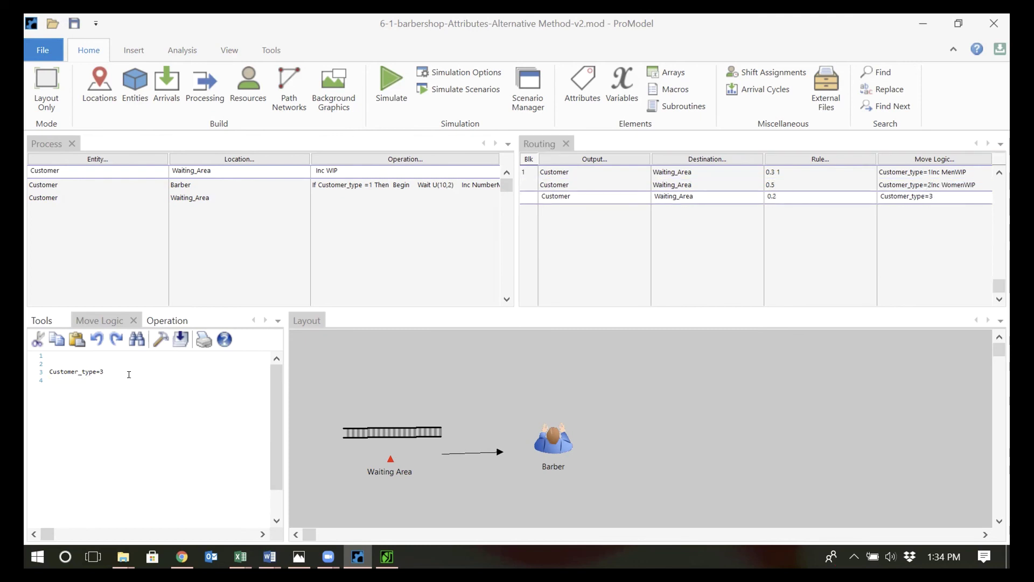
pyautogui.write('Inc ')
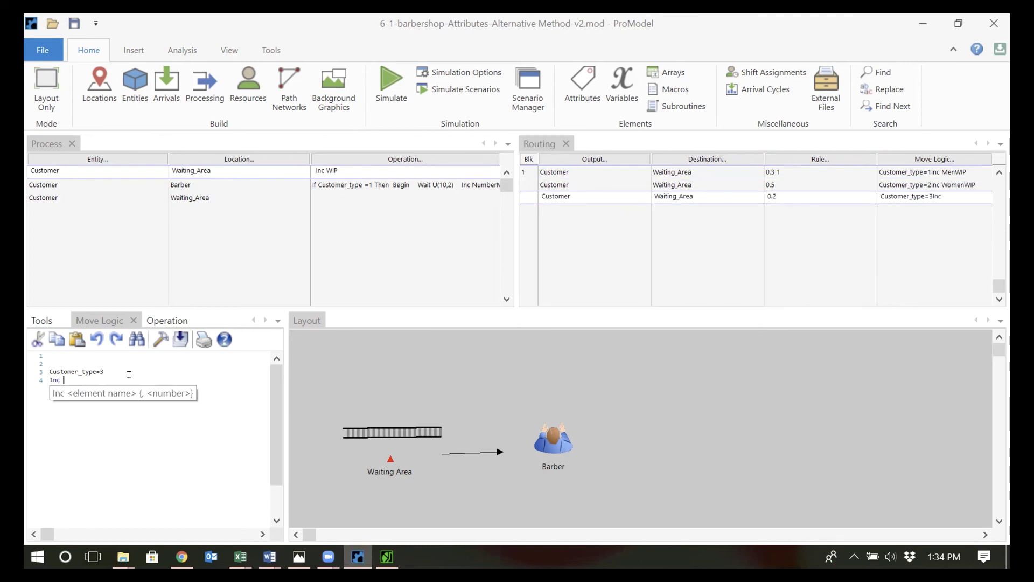
pyautogui.write('chi')
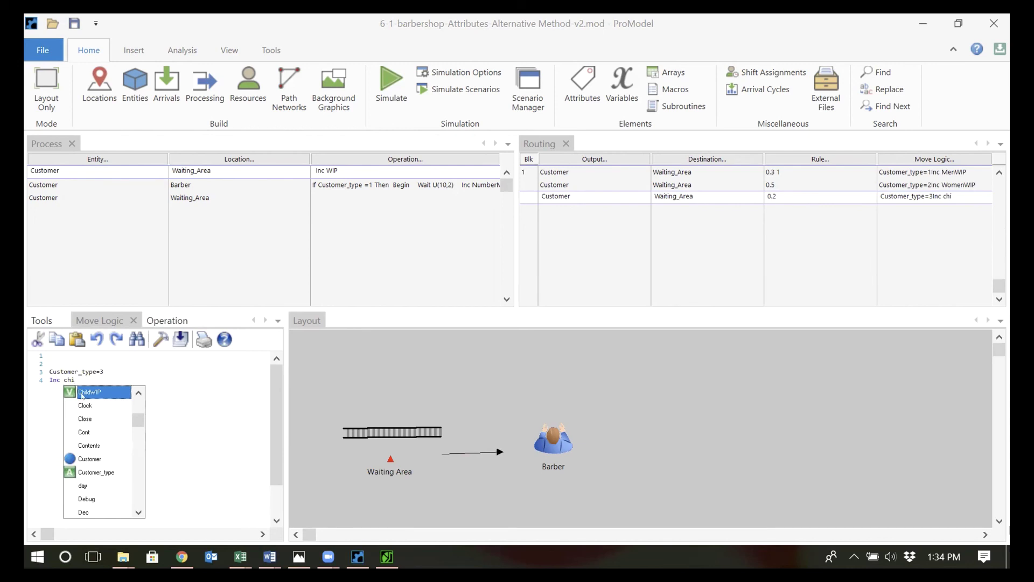
pyautogui.doubleClick(98, 393)
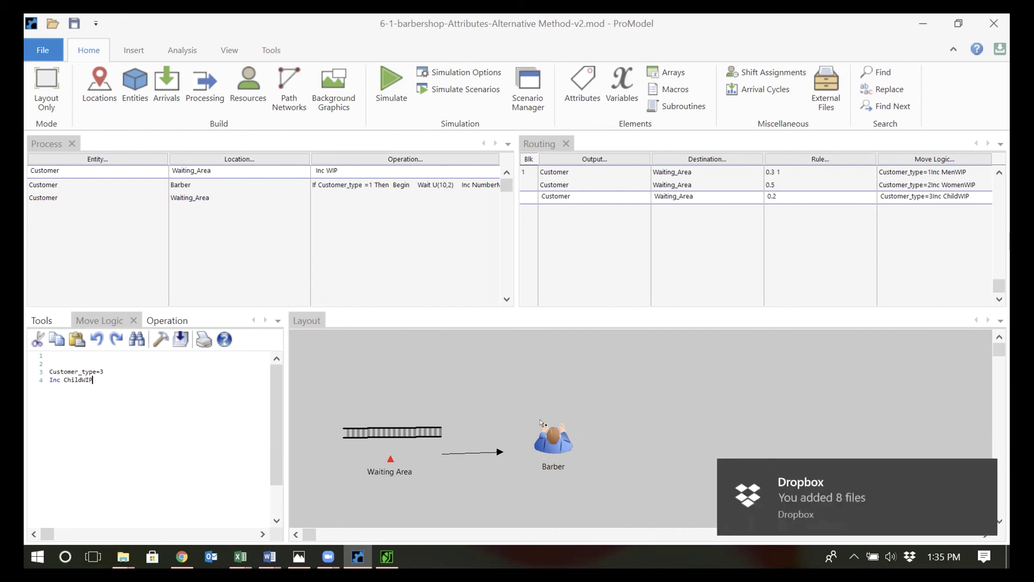
# Step: Add the statement Dec MenWIP below Inc NumberMen in the Customer_type 1 branch of the Barber process's operation logic
pyautogui.click(374, 184)
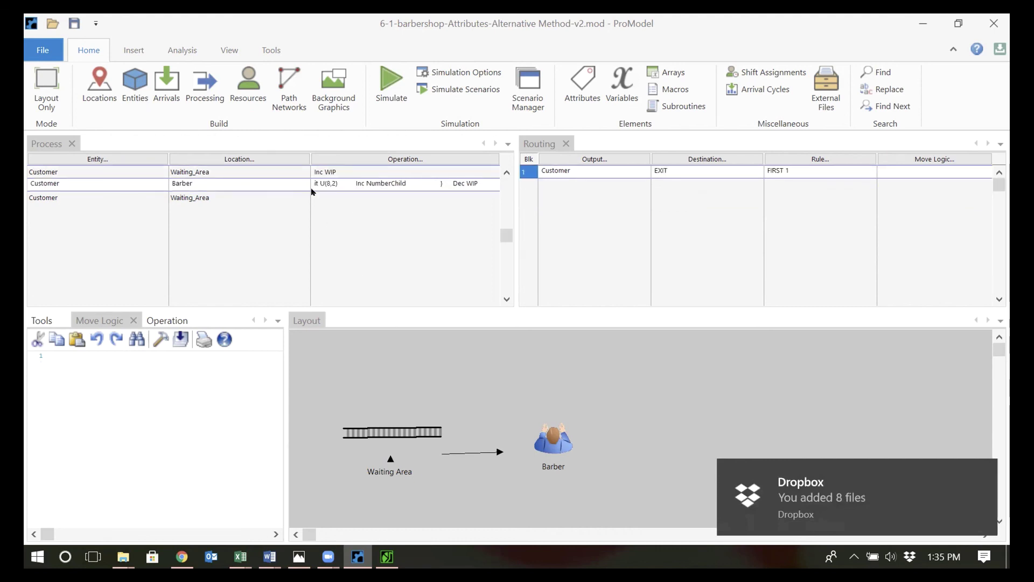
pyautogui.click(172, 320)
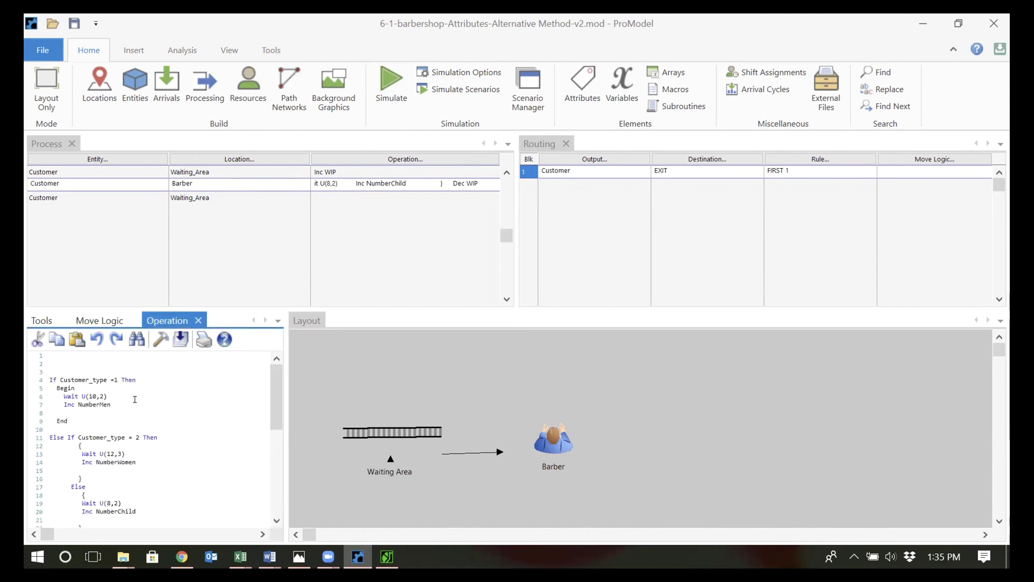
pyautogui.click(96, 407)
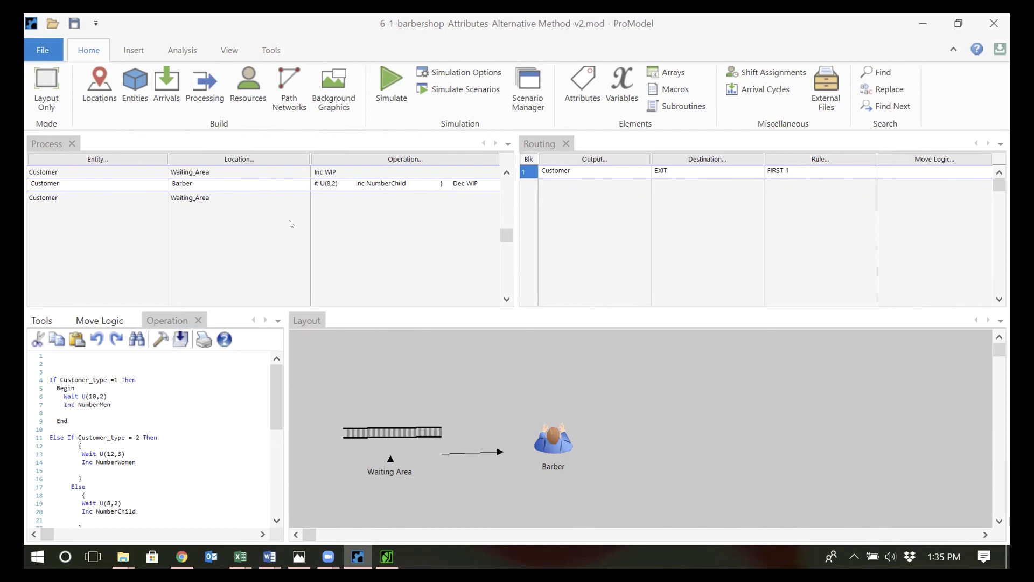
pyautogui.click(328, 169)
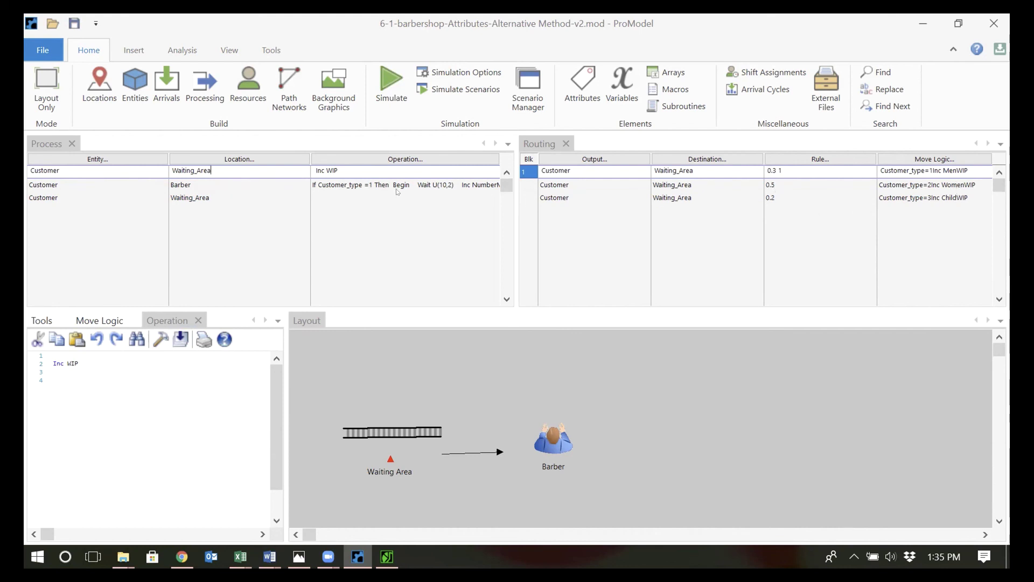
pyautogui.press('Down')
pyautogui.press('Down')
pyautogui.press('Up')
pyautogui.press('Up')
pyautogui.press('Down')
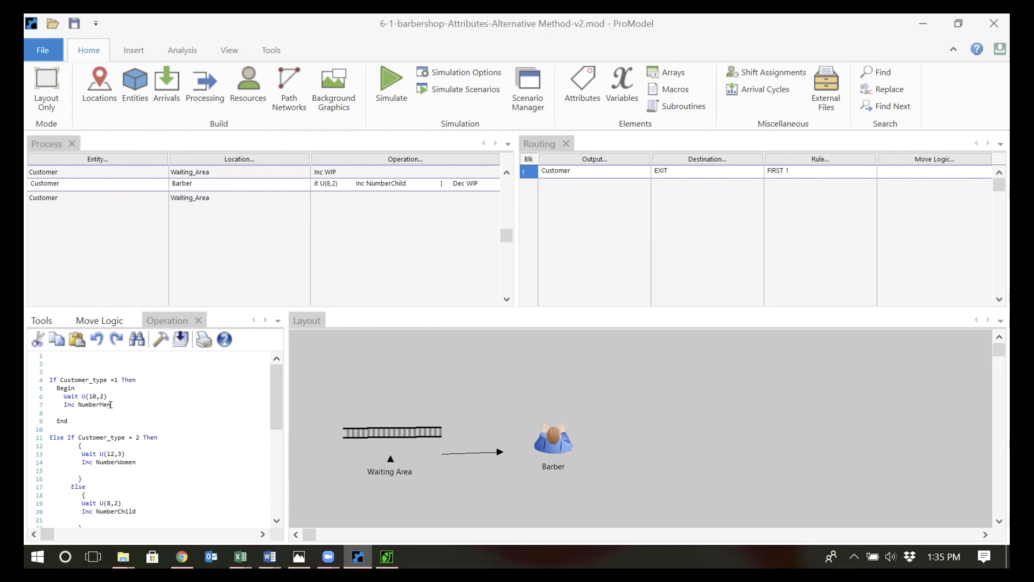
pyautogui.write('Dec ')
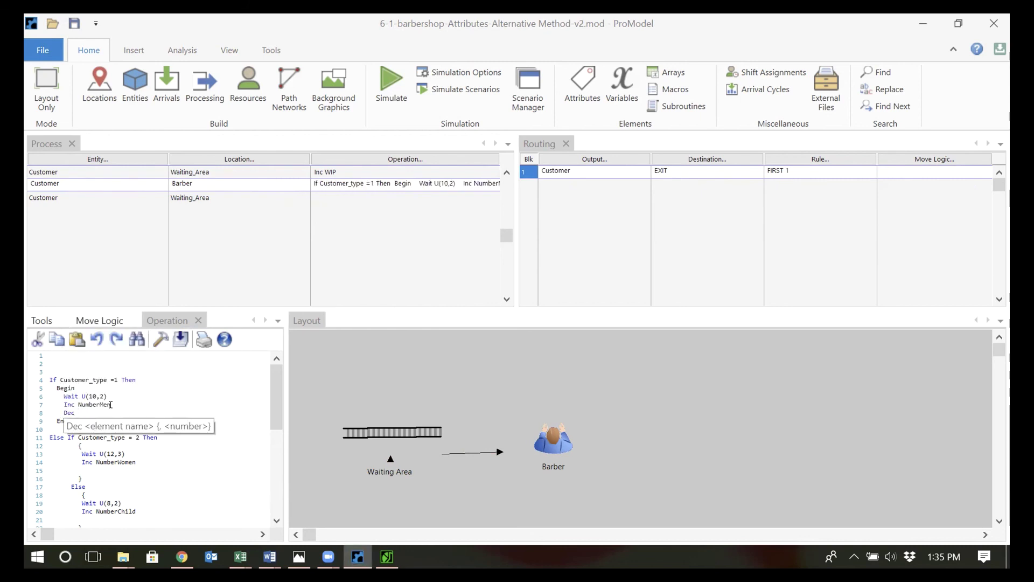
pyautogui.write('me')
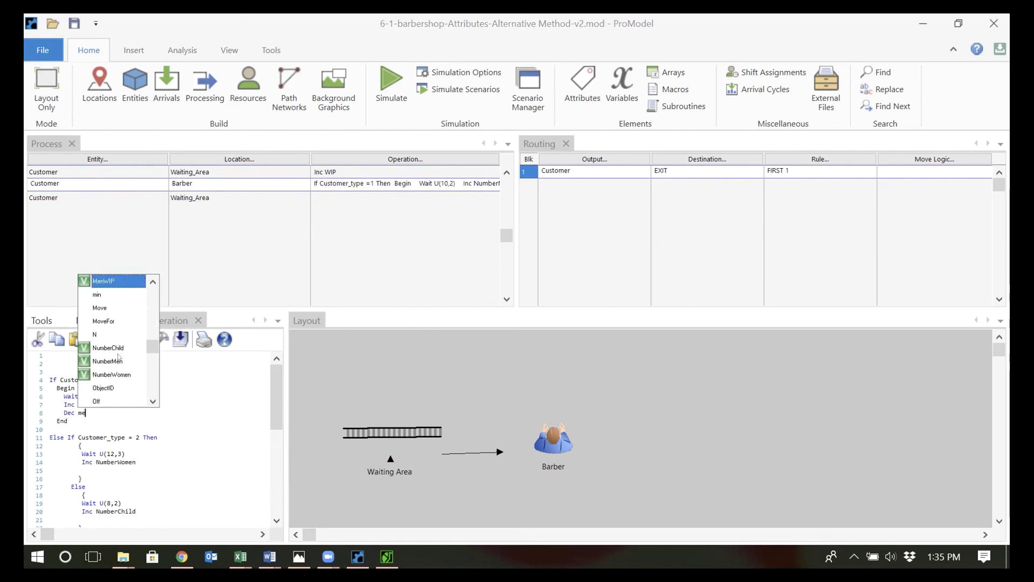
pyautogui.doubleClick(119, 283)
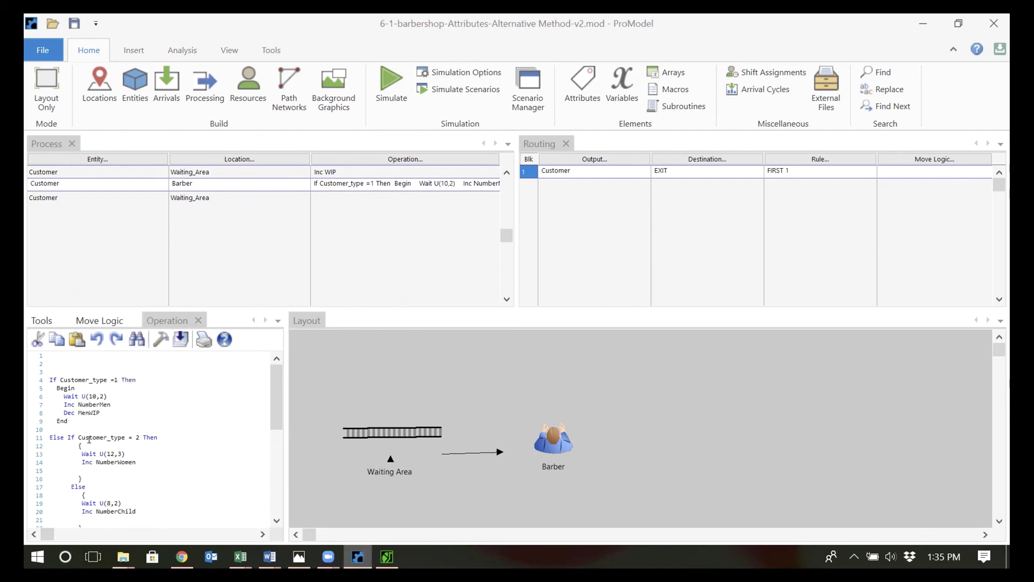
# Step: Add the statement Dec WomenWIP below Inc NumberWomen in the Customer_type 2 branch of the Barber operation logic
pyautogui.write('Dec ')
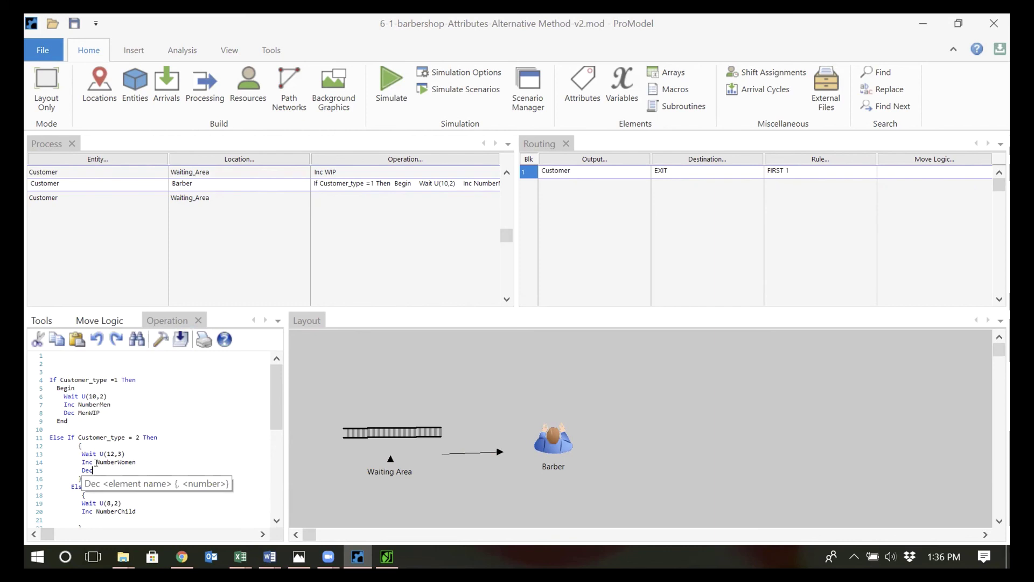
pyautogui.write('wo')
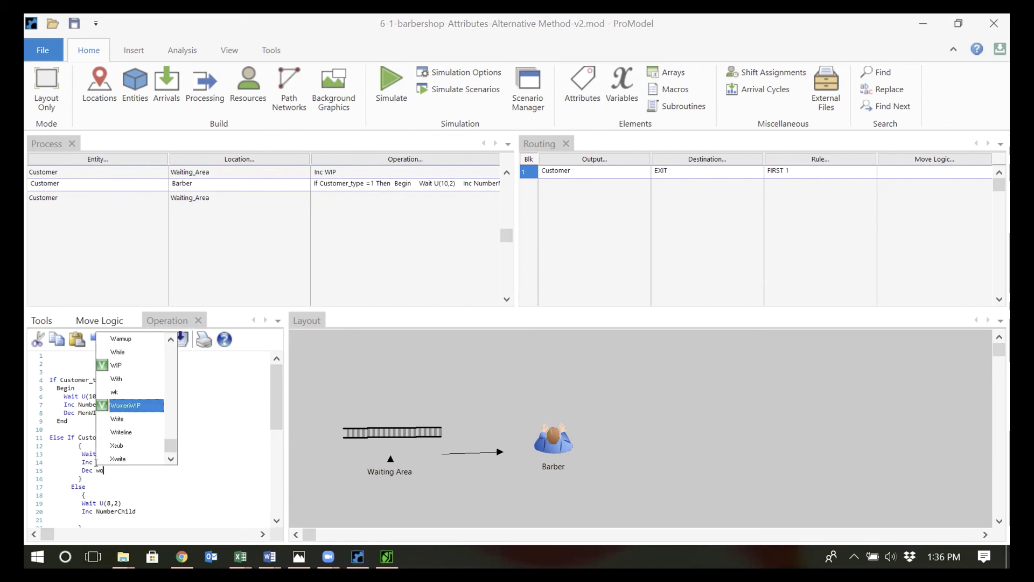
pyautogui.doubleClick(133, 404)
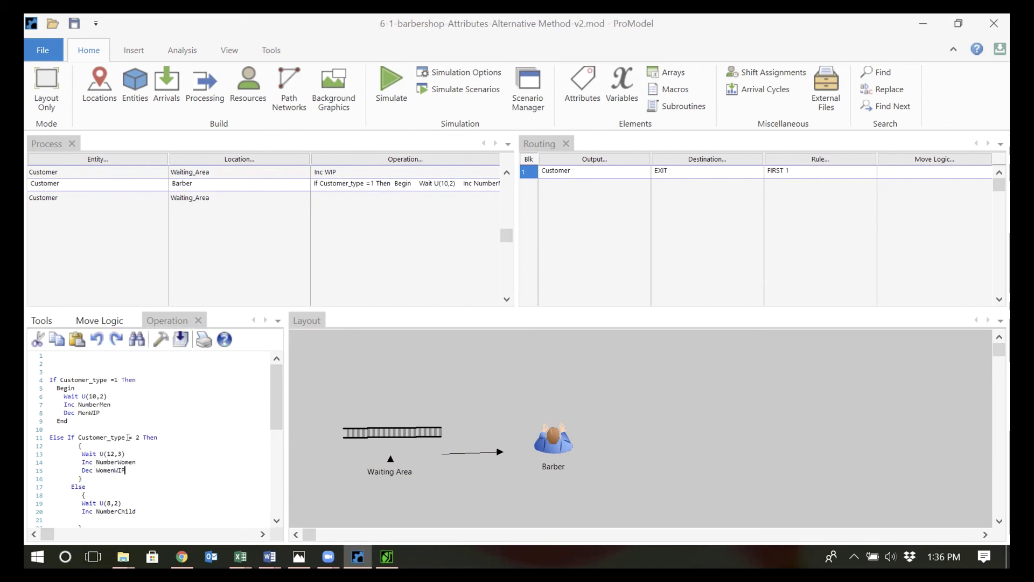
# Step: Add the statement Dec ChildWIP below Inc NumberChild in the final Else branch of the Barber operation logic
pyautogui.click(111, 520)
pyautogui.write('Dec c')
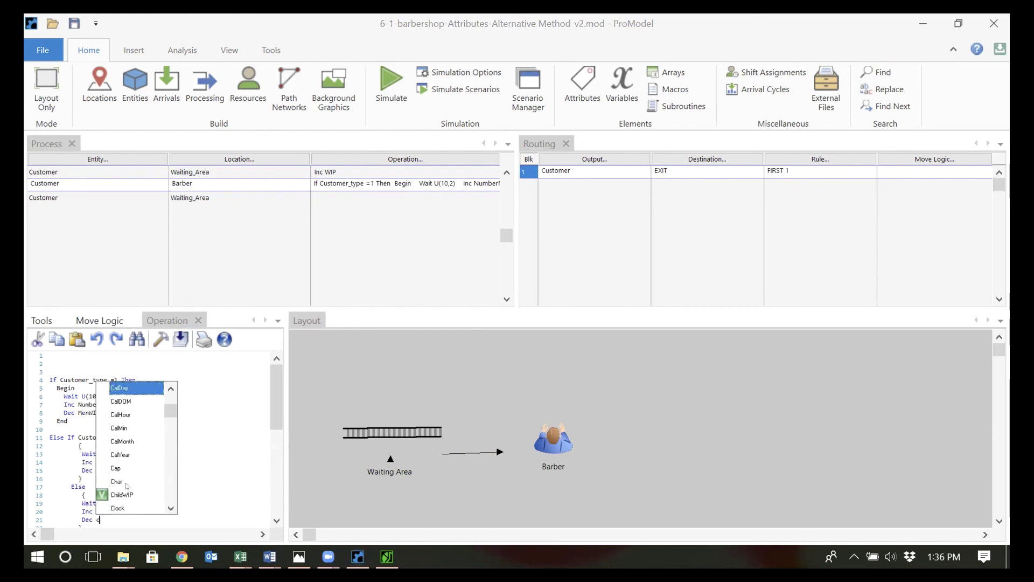
pyautogui.doubleClick(124, 494)
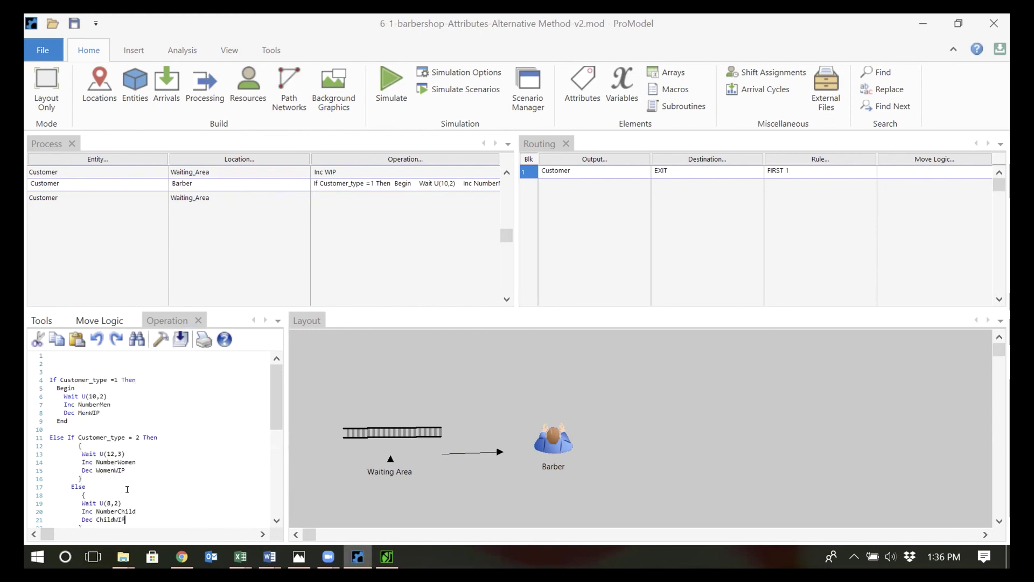
pyautogui.click(277, 520)
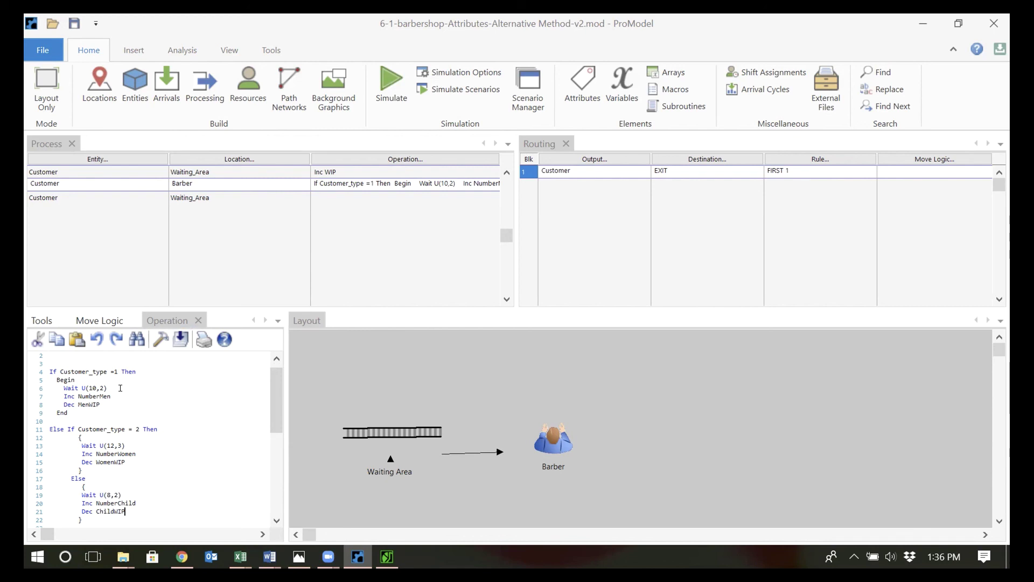
# Step: Simulate the barbershop model and open the variable summary table of the results in the Output Viewer
pyautogui.click(325, 170)
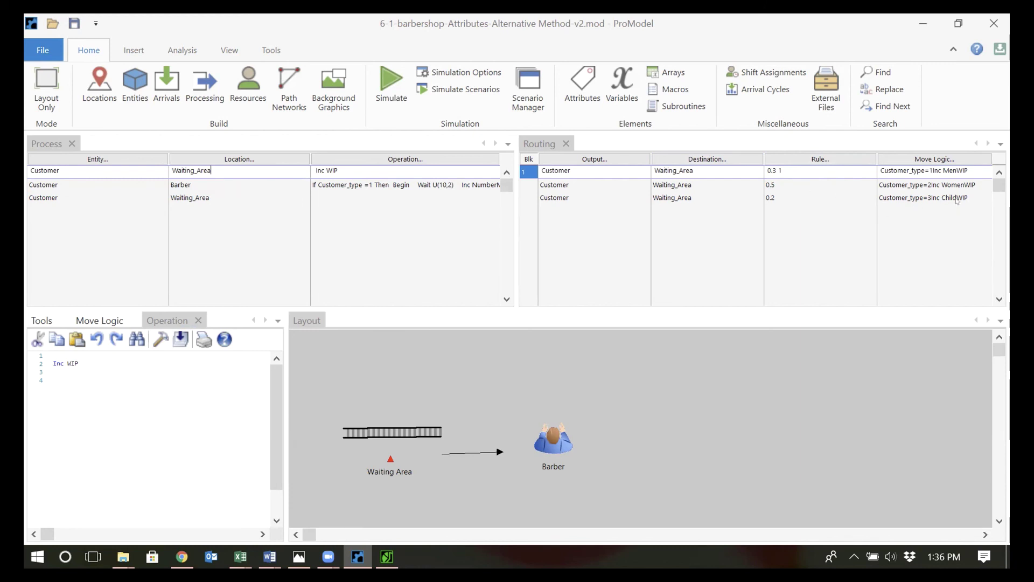
pyautogui.click(192, 197)
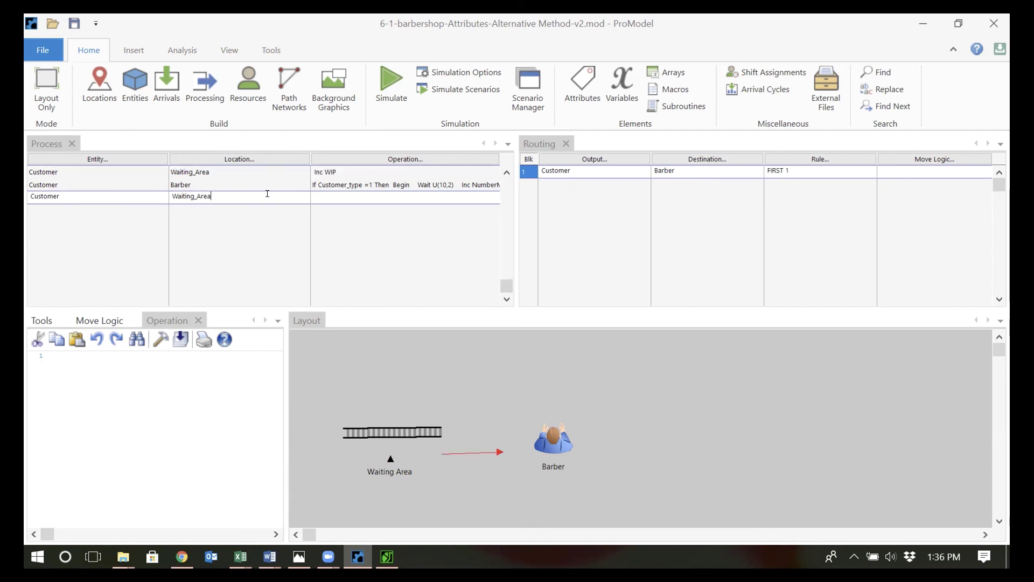
pyautogui.click(396, 184)
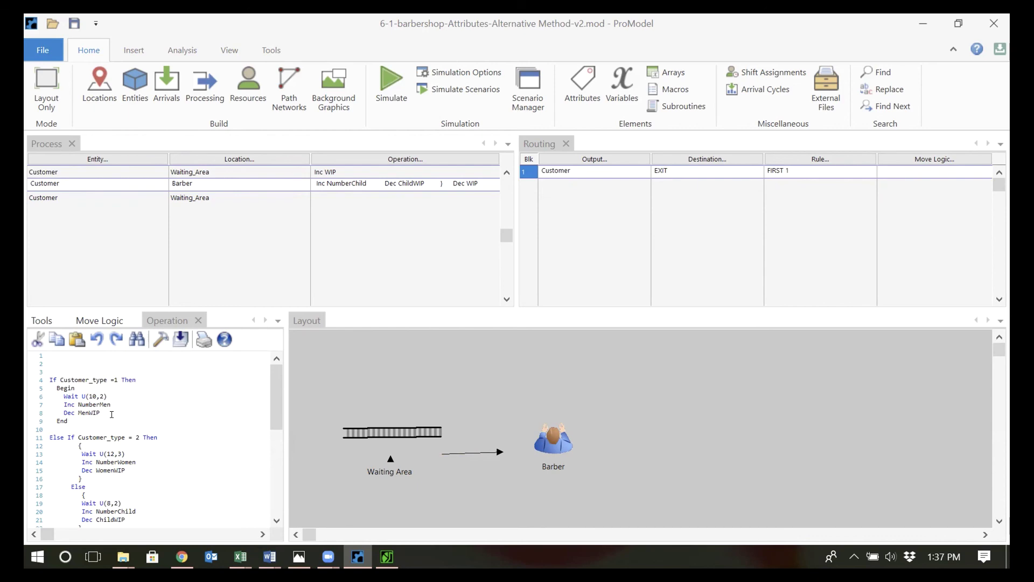
pyautogui.click(396, 84)
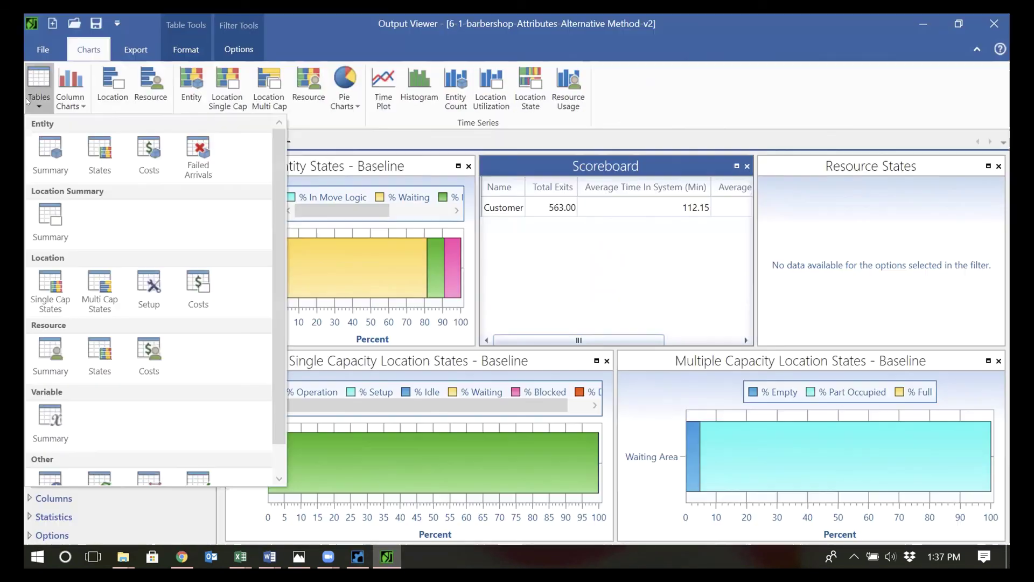
pyautogui.click(50, 420)
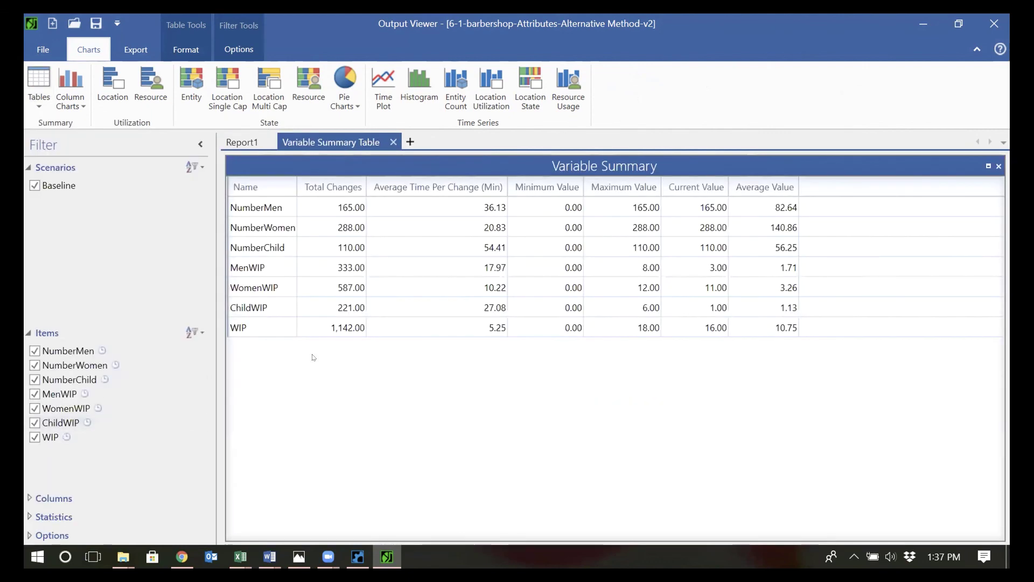